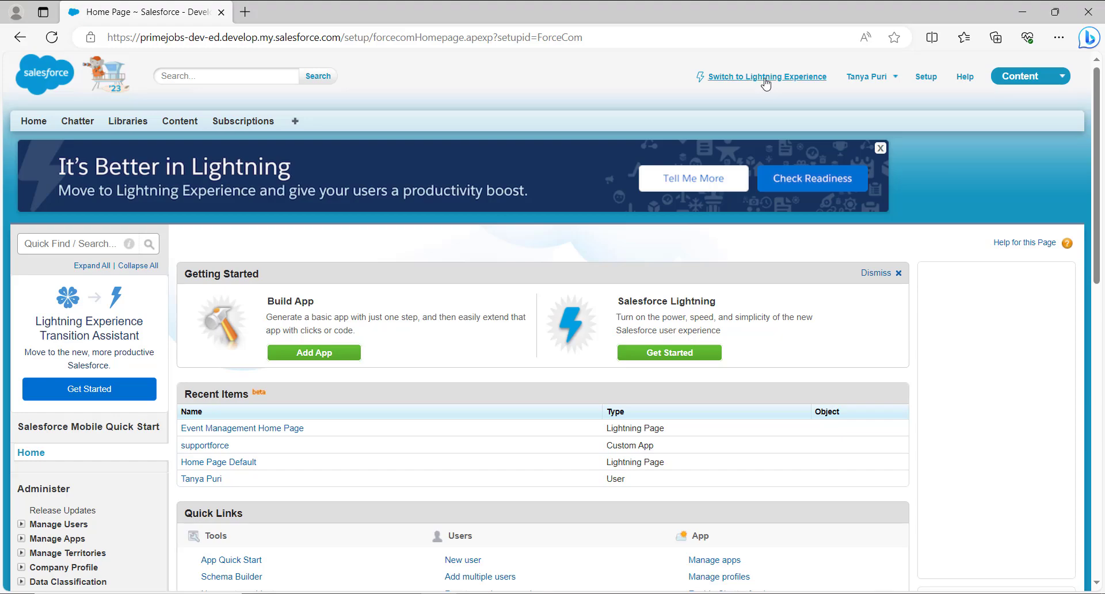
Switch to Lightning Experience and dismiss the admin notice about the product roadmap.
click(763, 86)
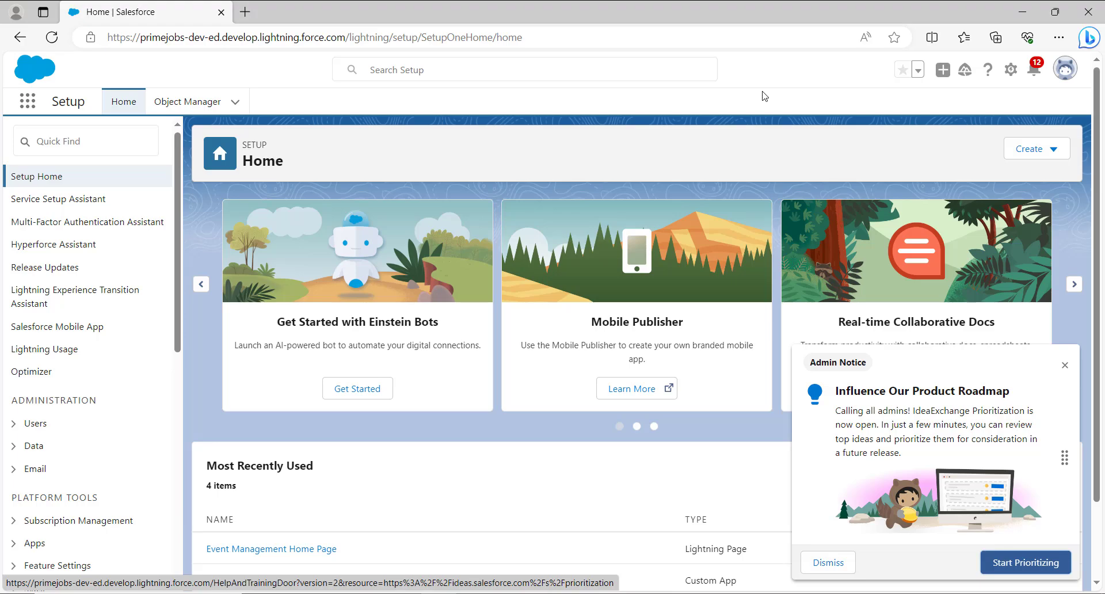
click(1064, 365)
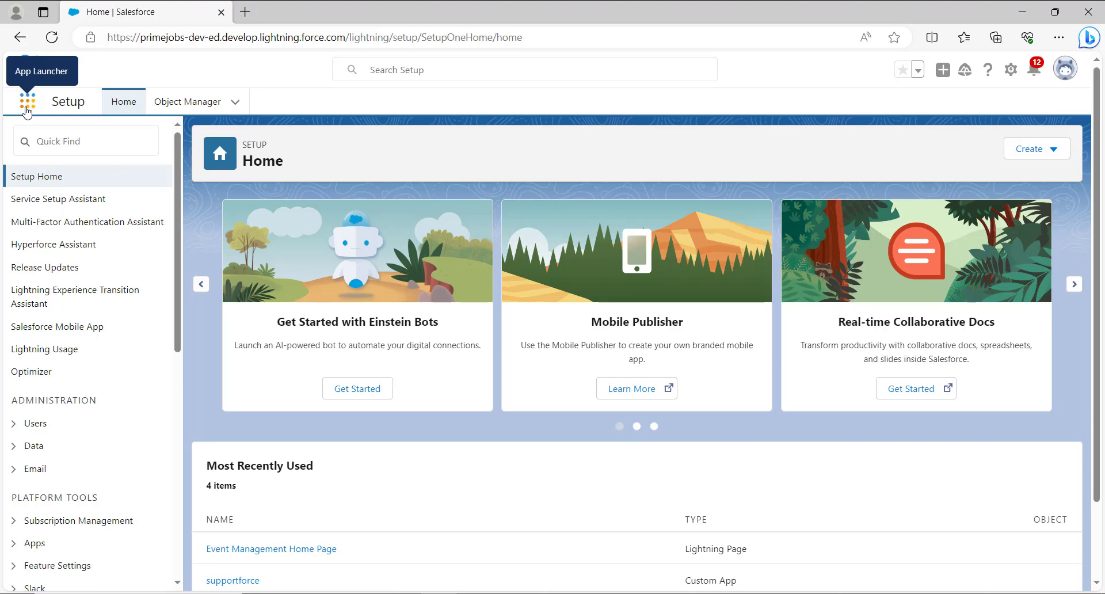
click(1012, 70)
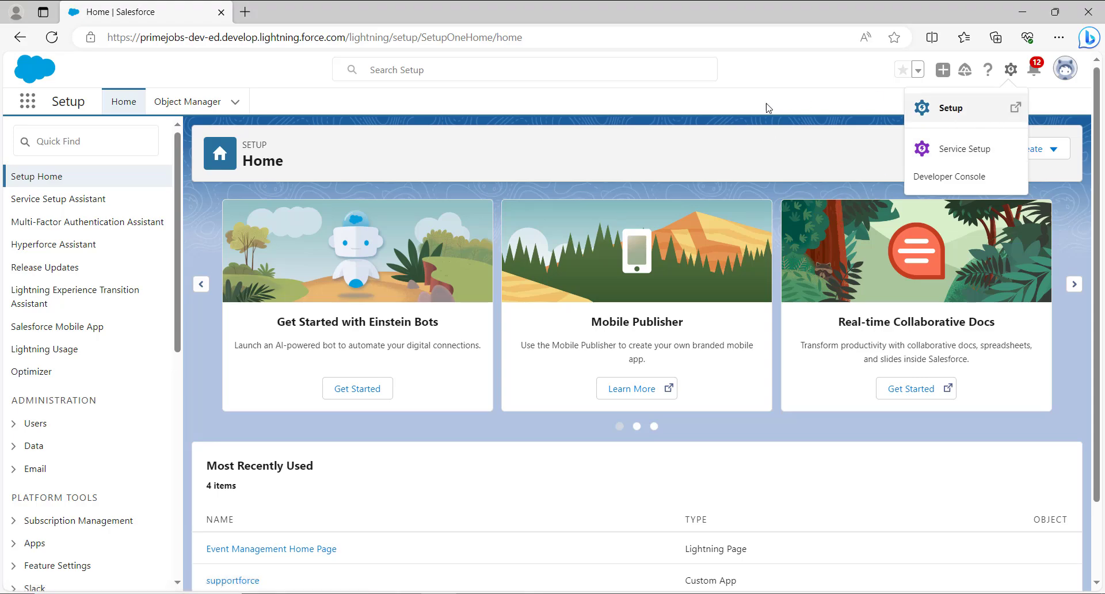
click(780, 102)
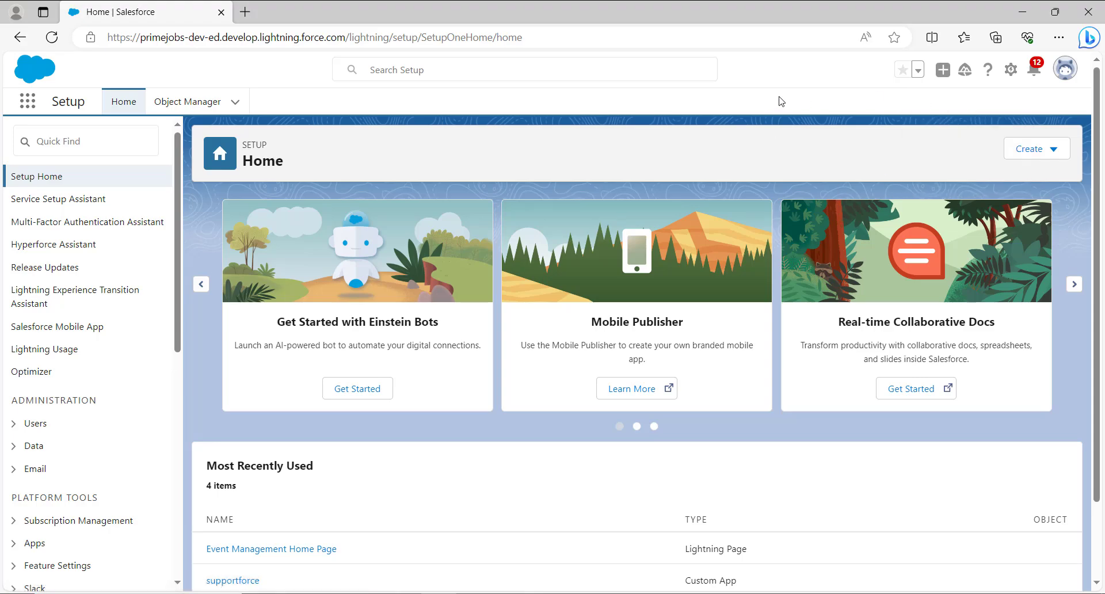
Find Lightning App Builder in Setup by searching for "Lightning App" and open it.
click(105, 143)
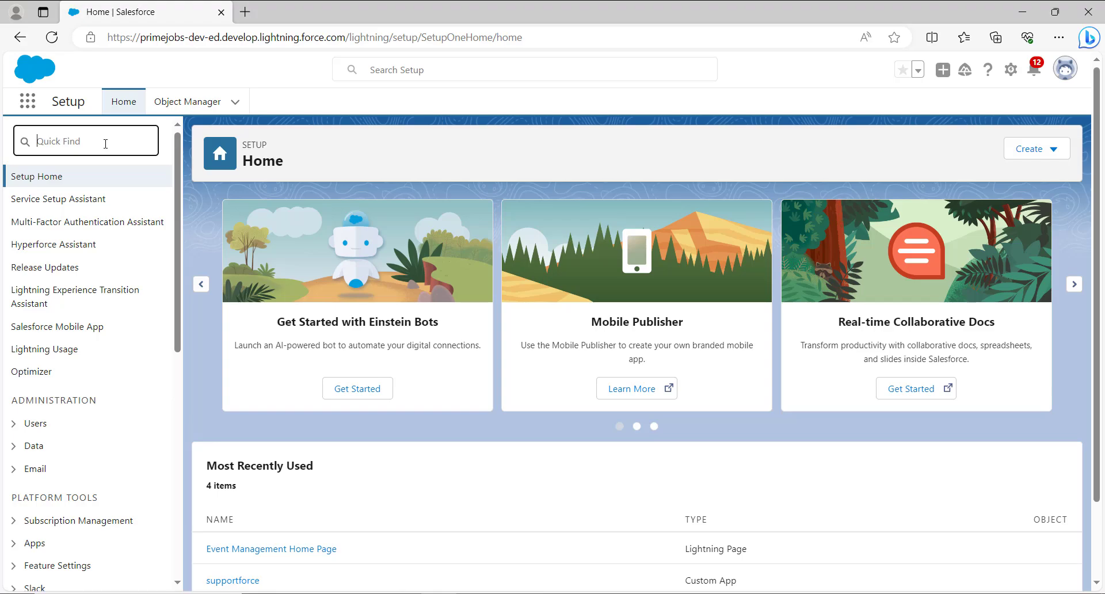
text(Lightning Builder)
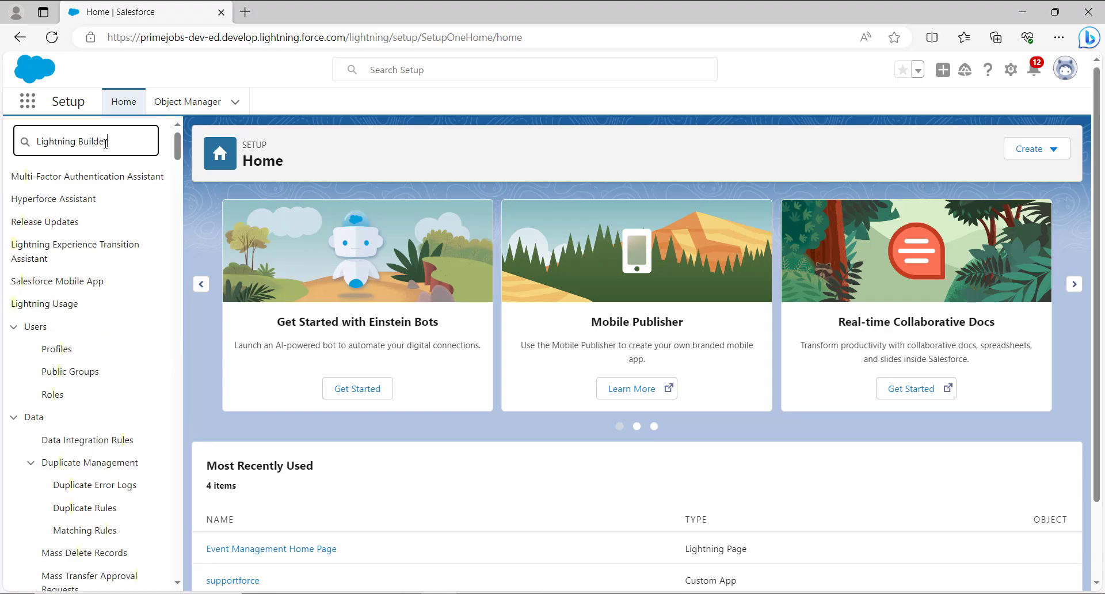
text( App)
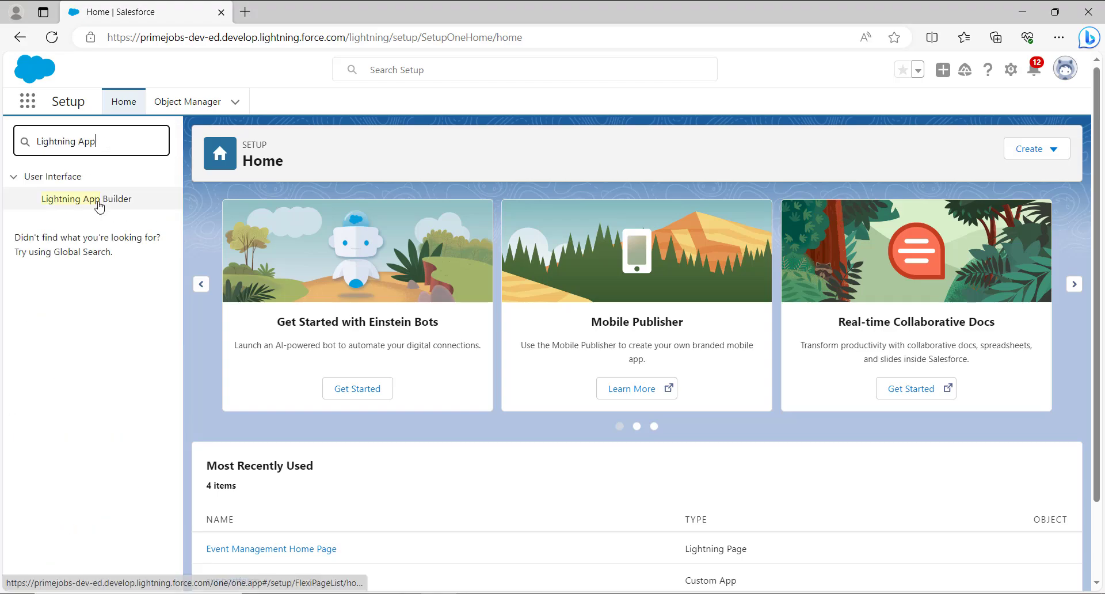
click(99, 204)
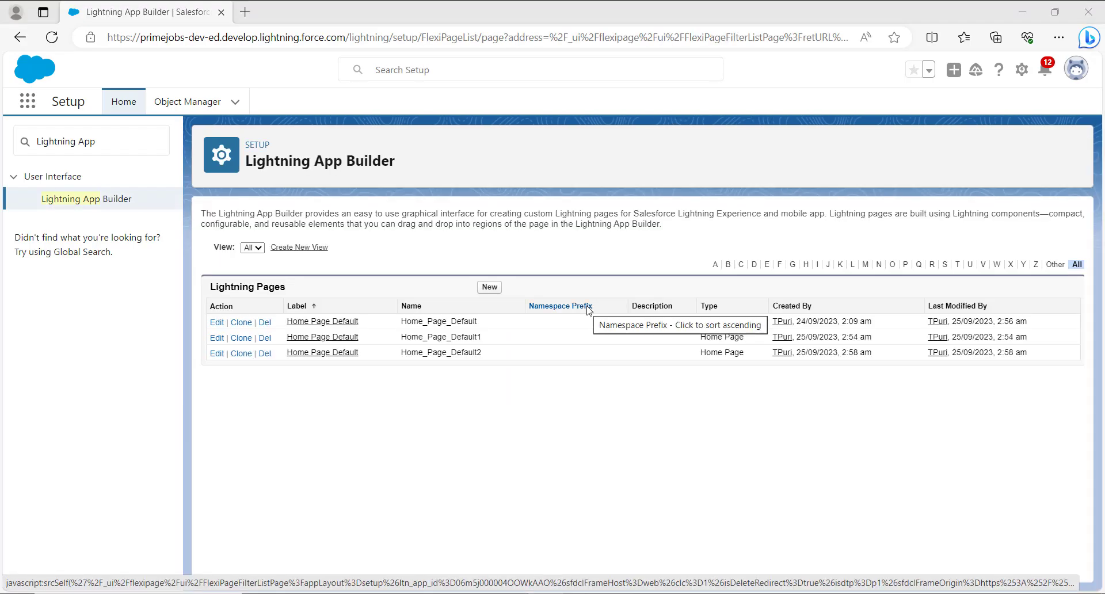
Start a new Lightning page of type Home Page with the label "Event Management Home Page".
click(489, 291)
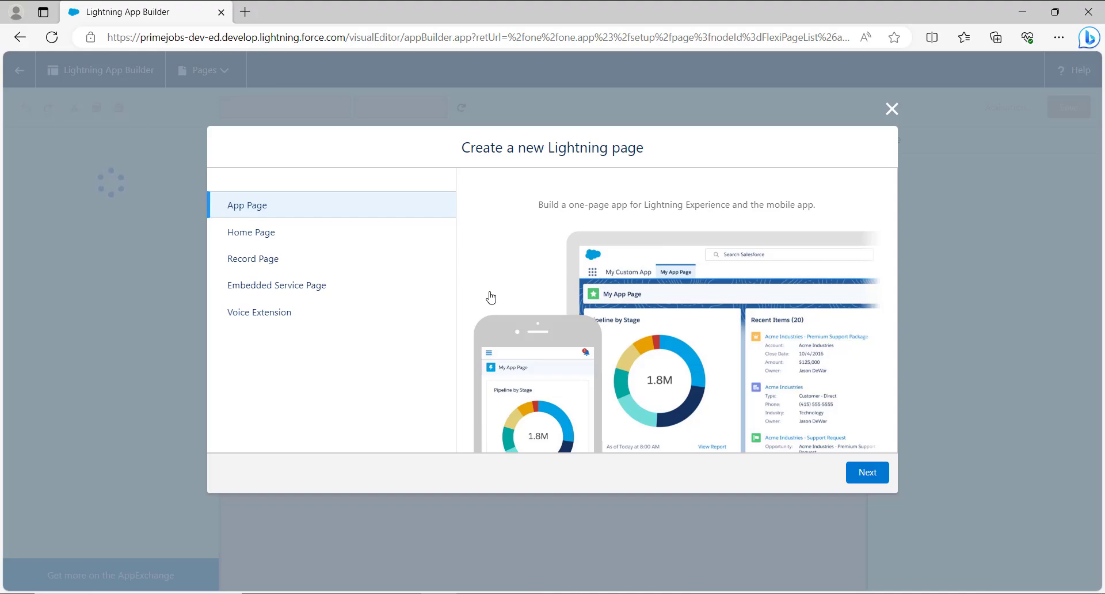
click(274, 237)
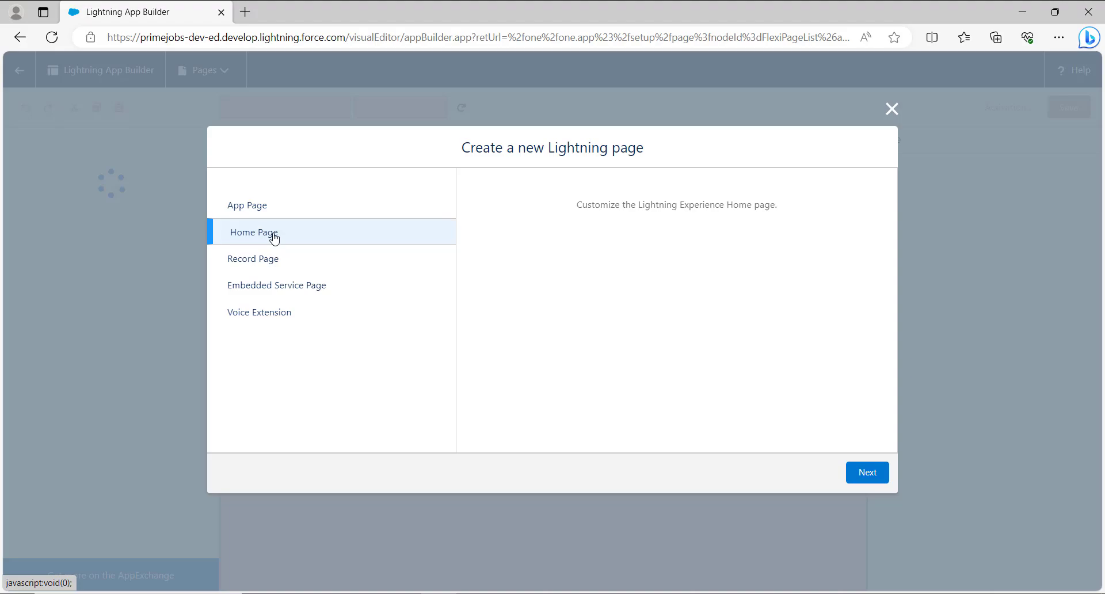
click(876, 473)
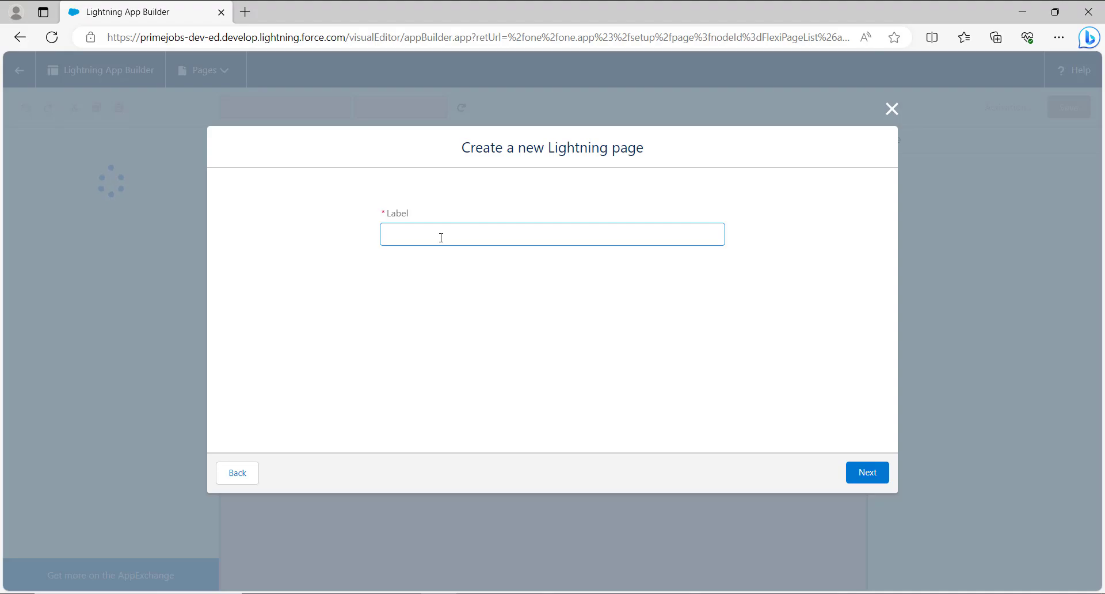
text(Event Management Home Page)
click(869, 472)
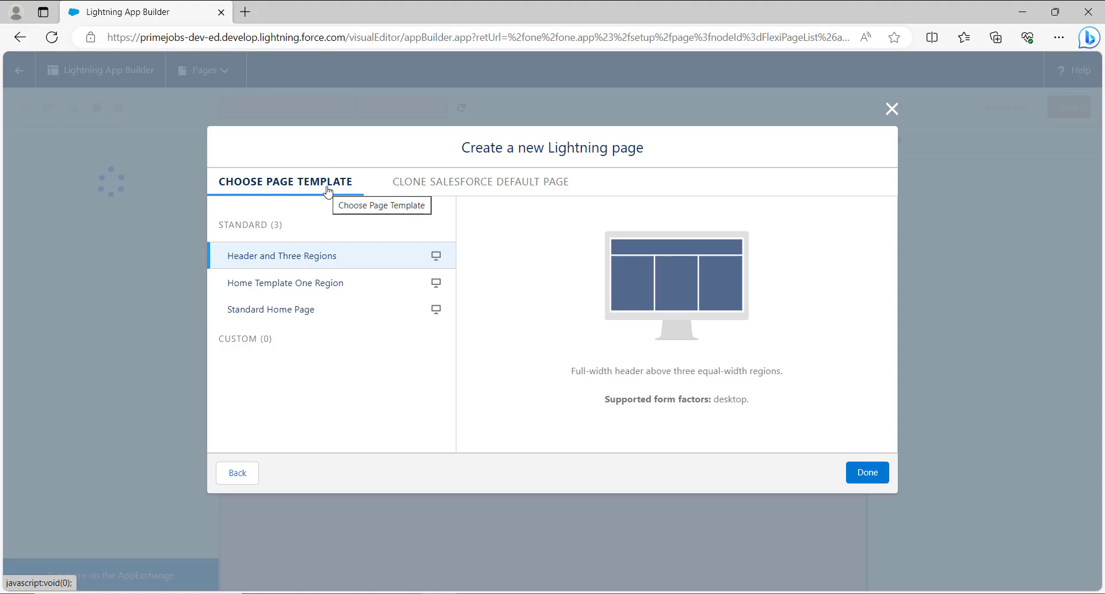
Compare the available page templates and create the page with the Standard Home Page template.
click(483, 195)
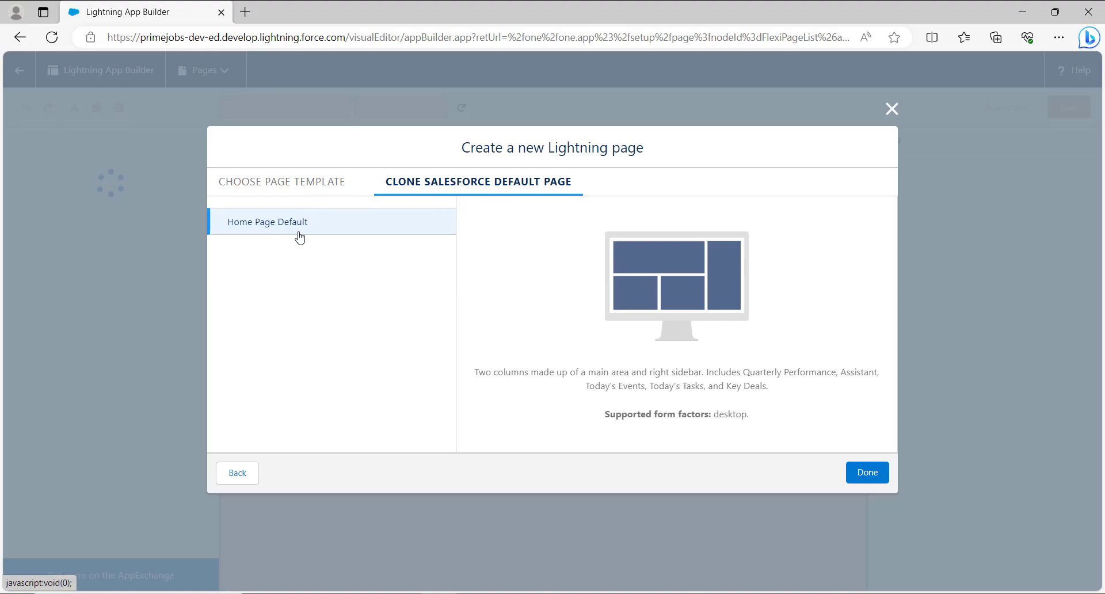
click(316, 183)
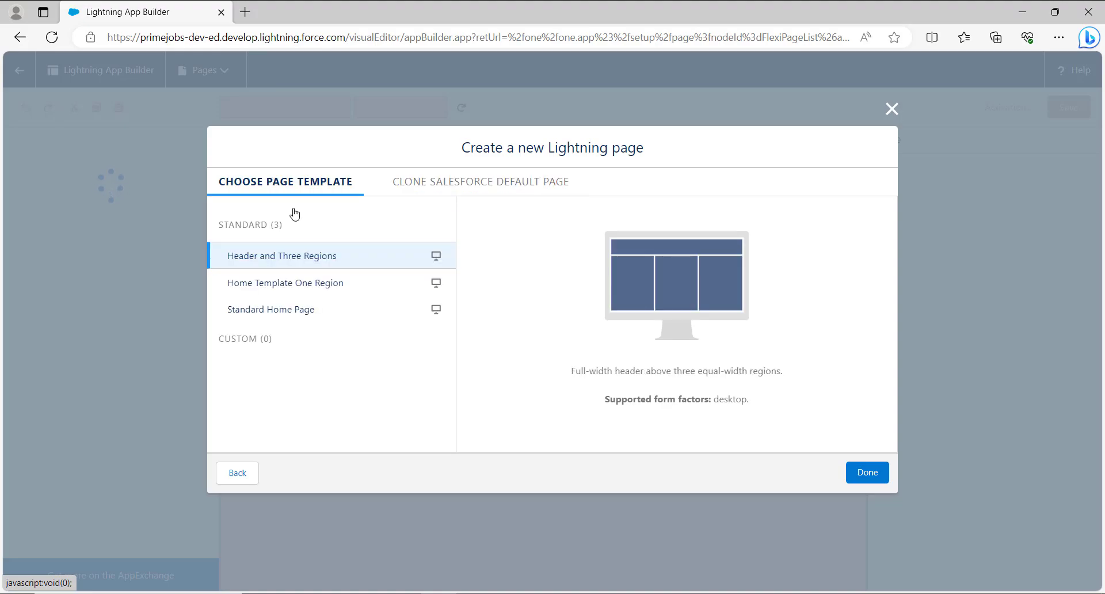
click(272, 290)
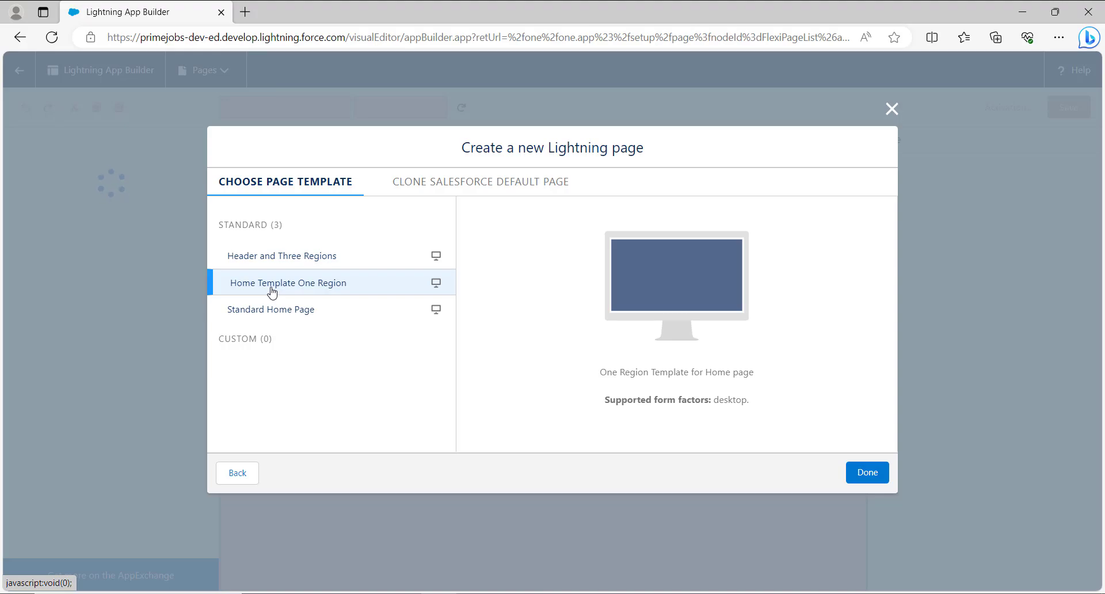
click(271, 314)
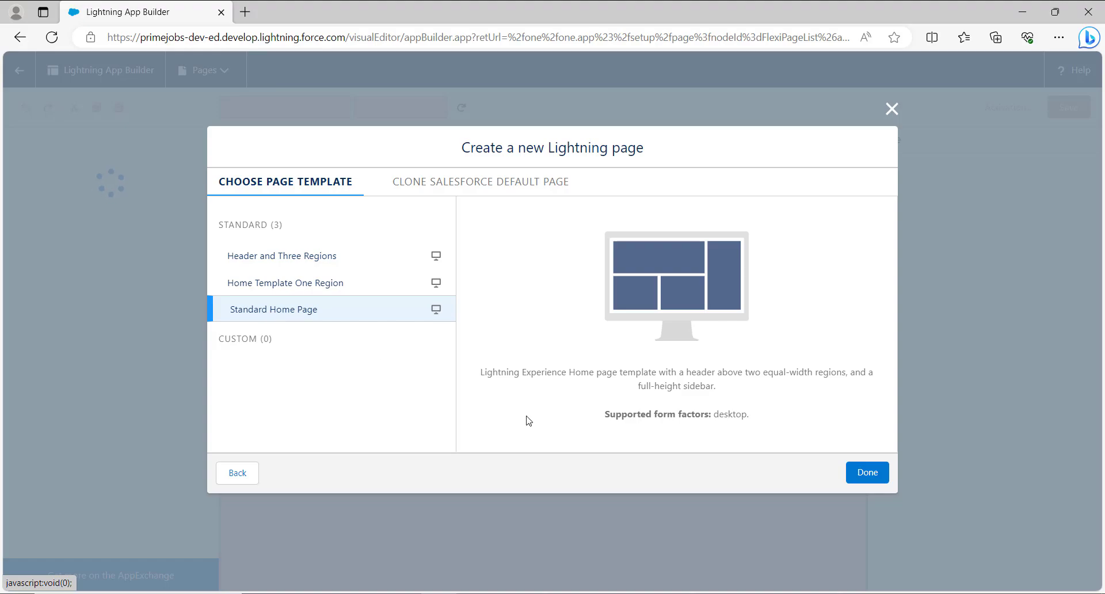
click(874, 474)
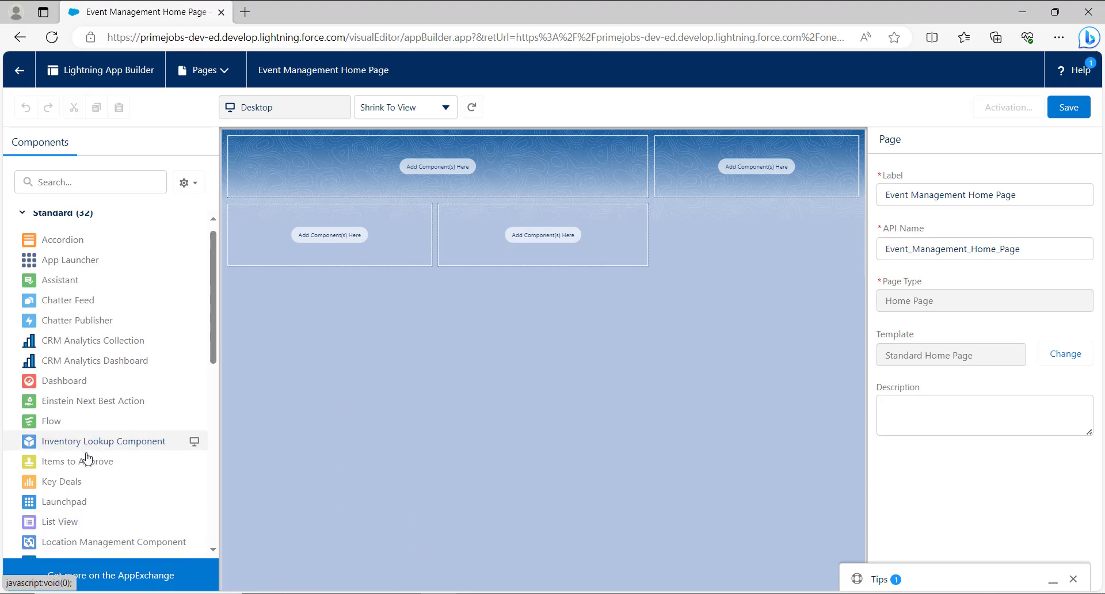
Add a Report Chart component to the wide header region of the page.
scroll(86, 457, down, 4)
scroll(87, 458, down, 3)
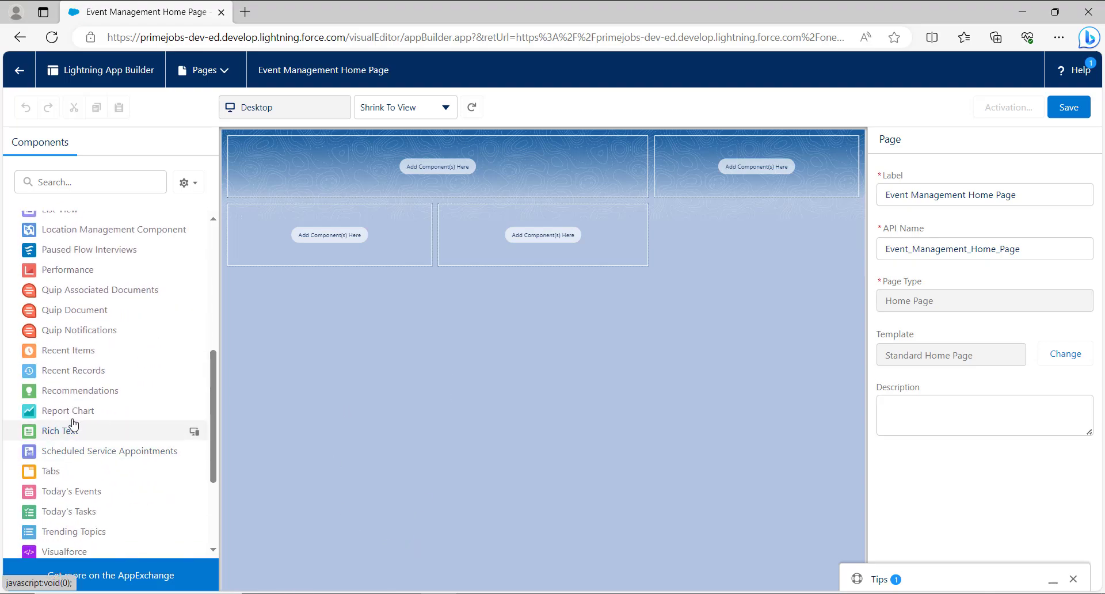
drag(86, 411, 344, 160)
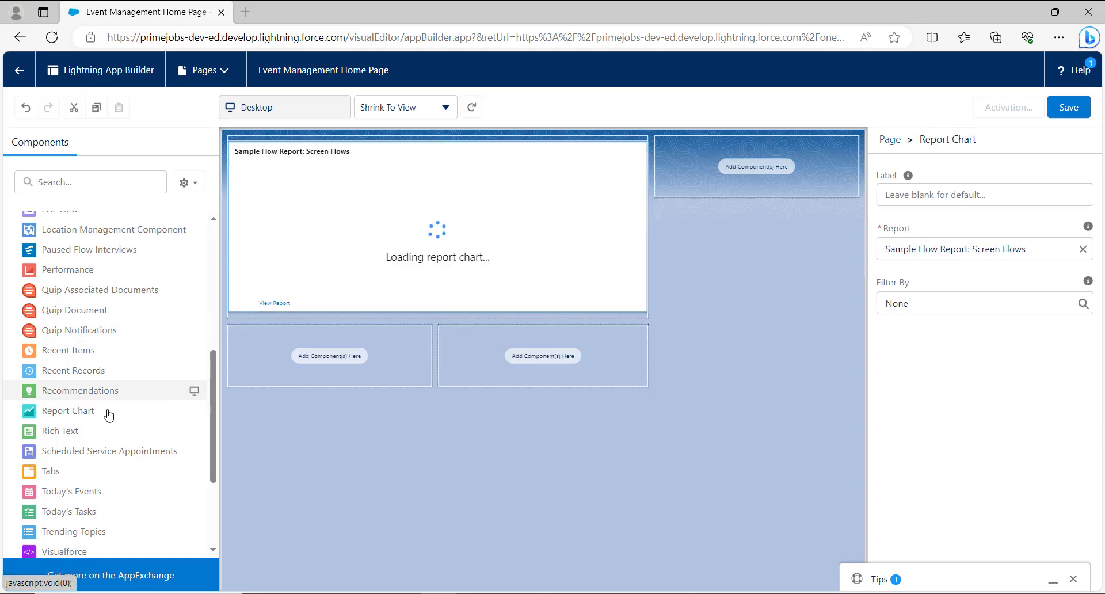
drag(73, 517, 637, 151)
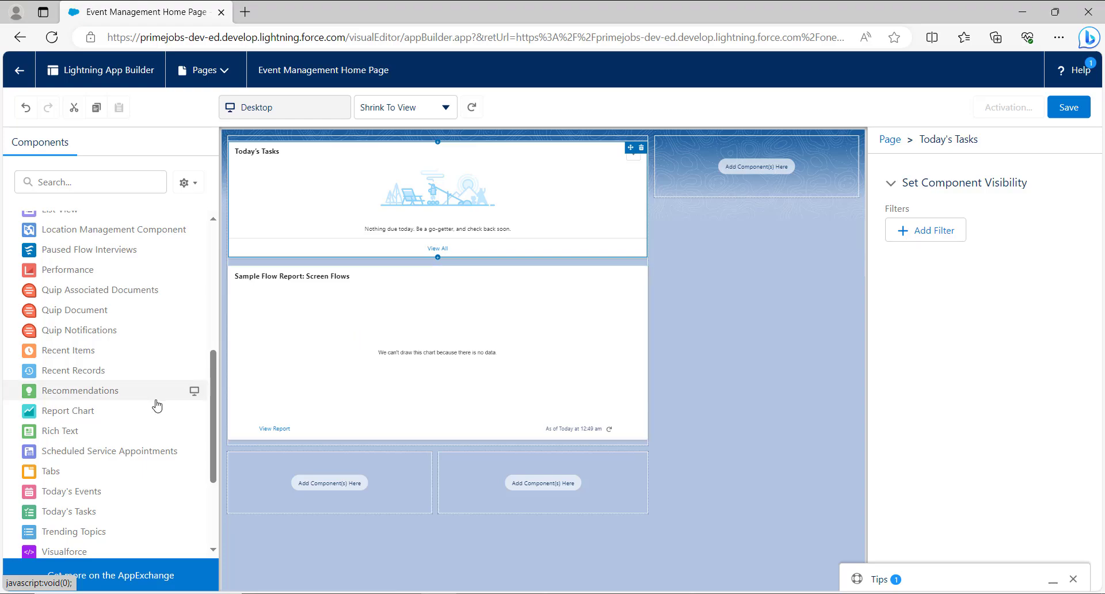
drag(366, 173, 707, 112)
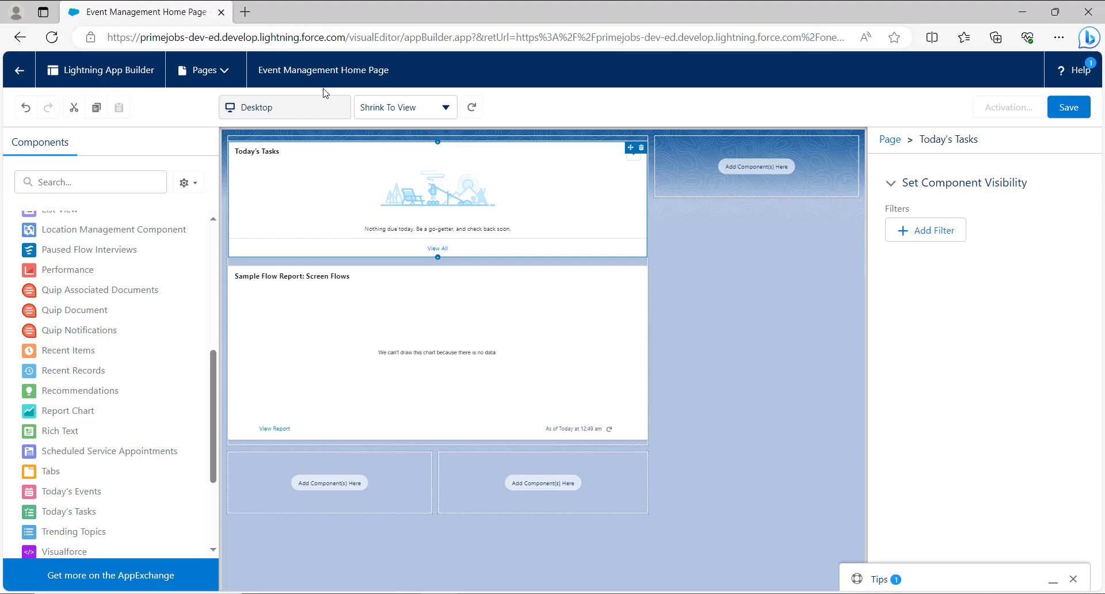
click(74, 107)
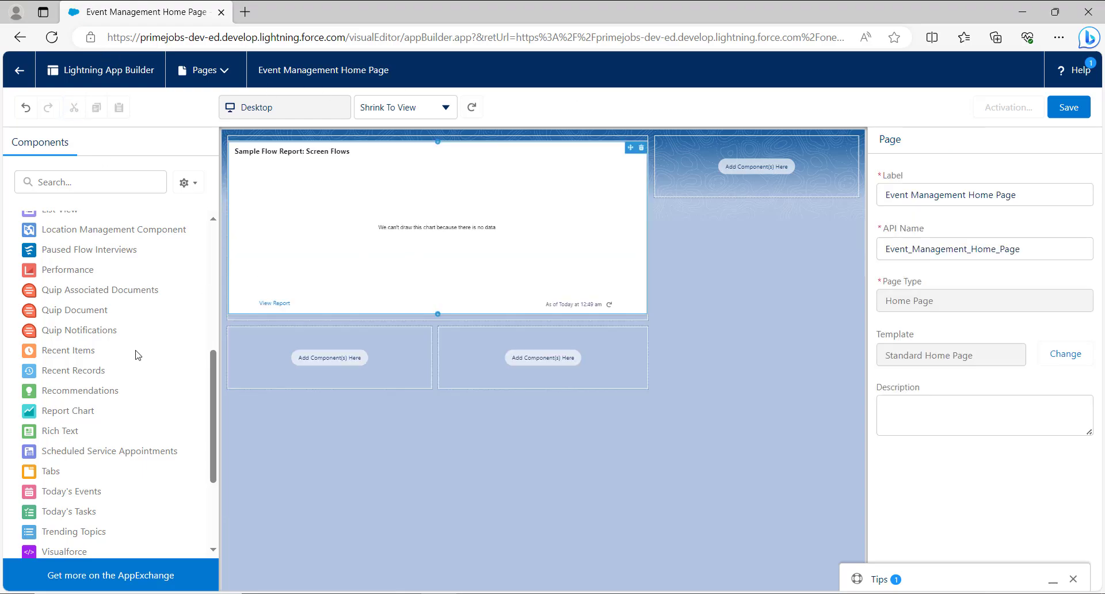
Place Today's Tasks in the sidebar region, Today's Events in the first region below the header, and Recent Items in the region beside it.
drag(69, 513, 689, 152)
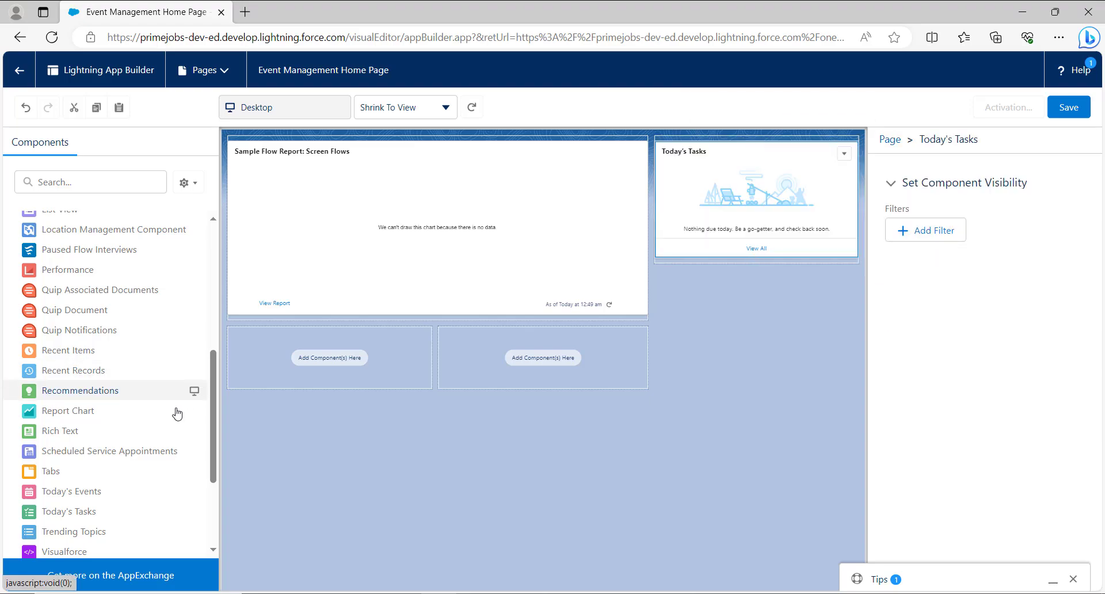
drag(82, 490, 286, 342)
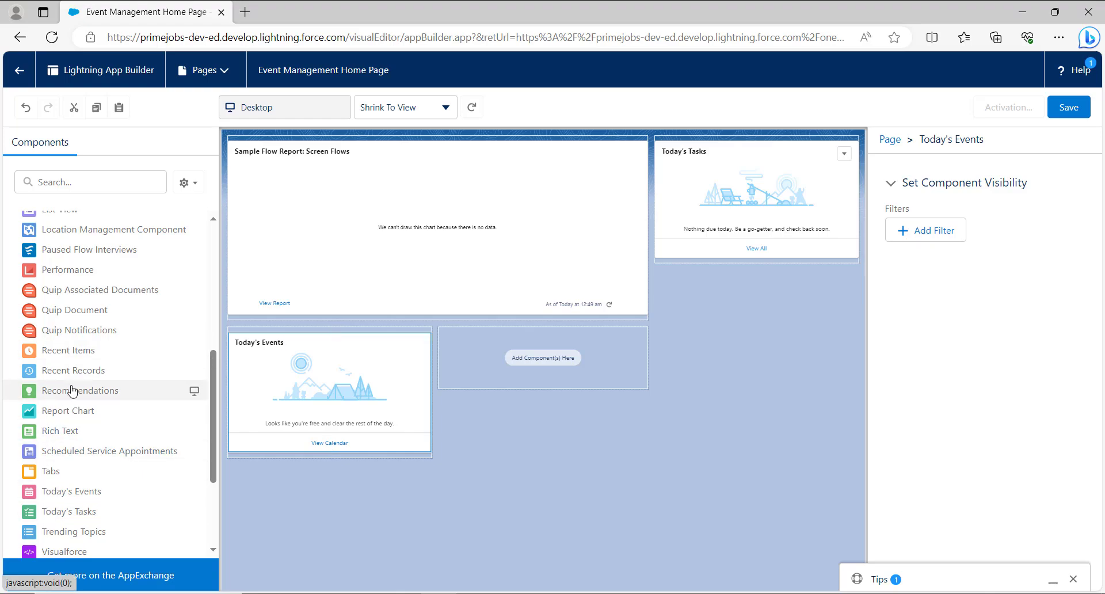
drag(182, 350, 491, 368)
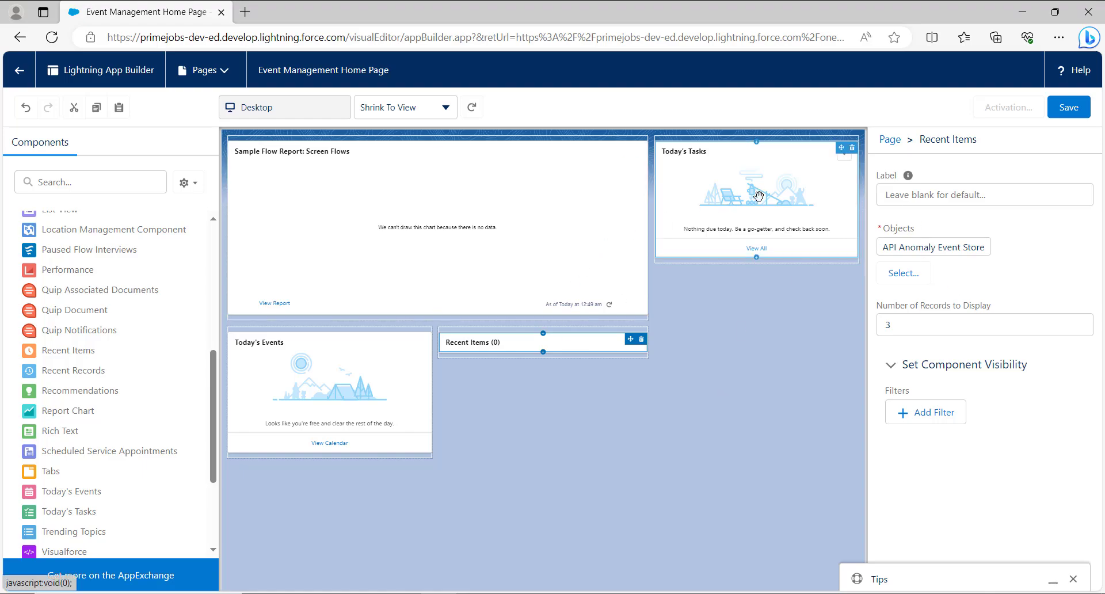
Add a new component visibility filter to the Today's Tasks component.
click(794, 193)
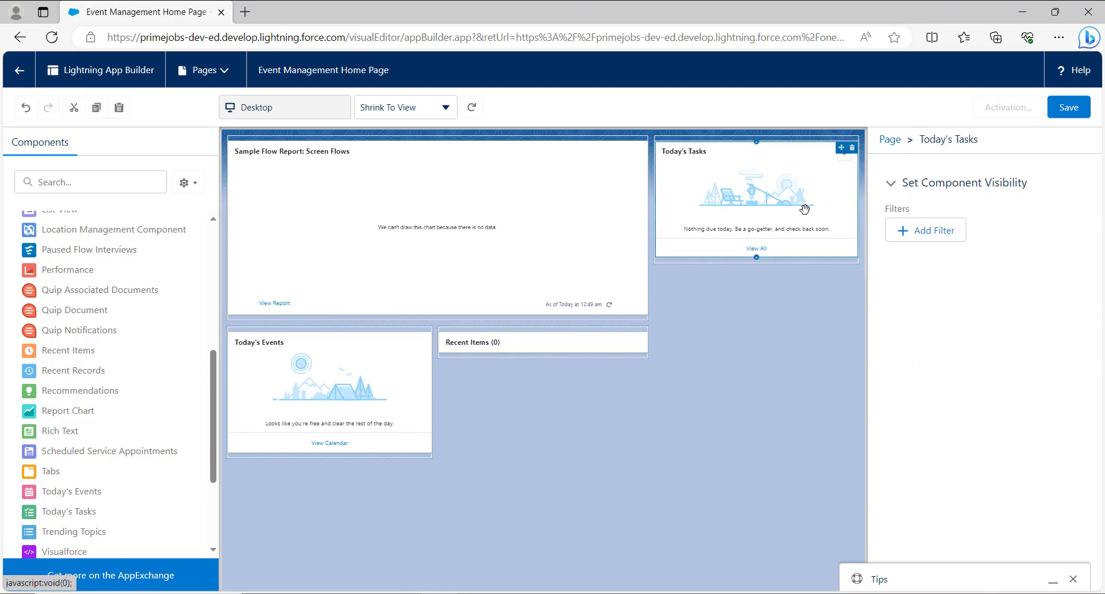
click(893, 183)
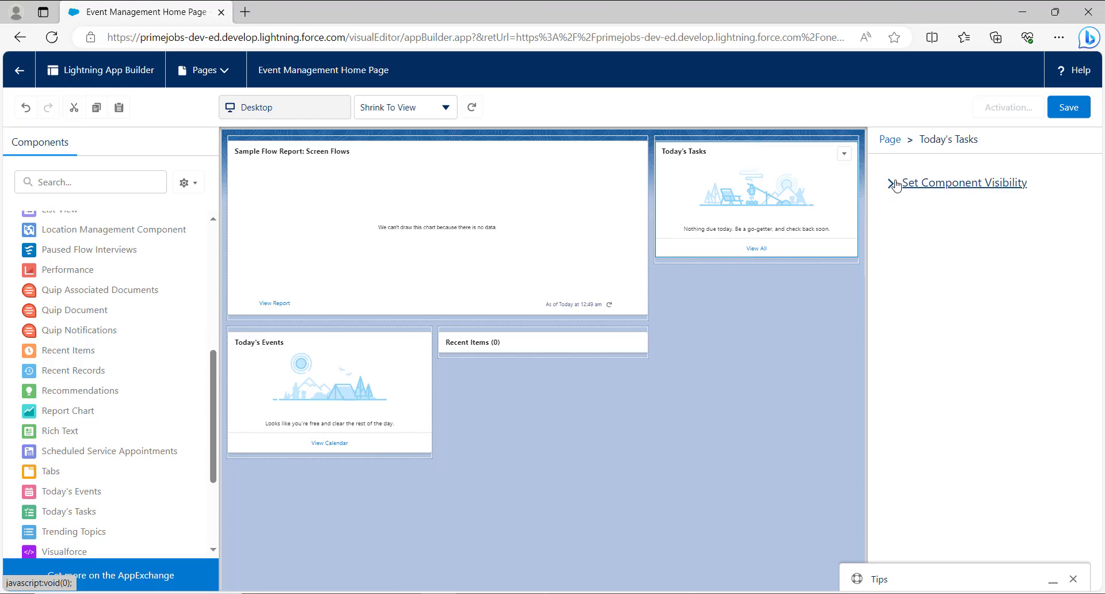
click(895, 184)
click(896, 184)
click(896, 184)
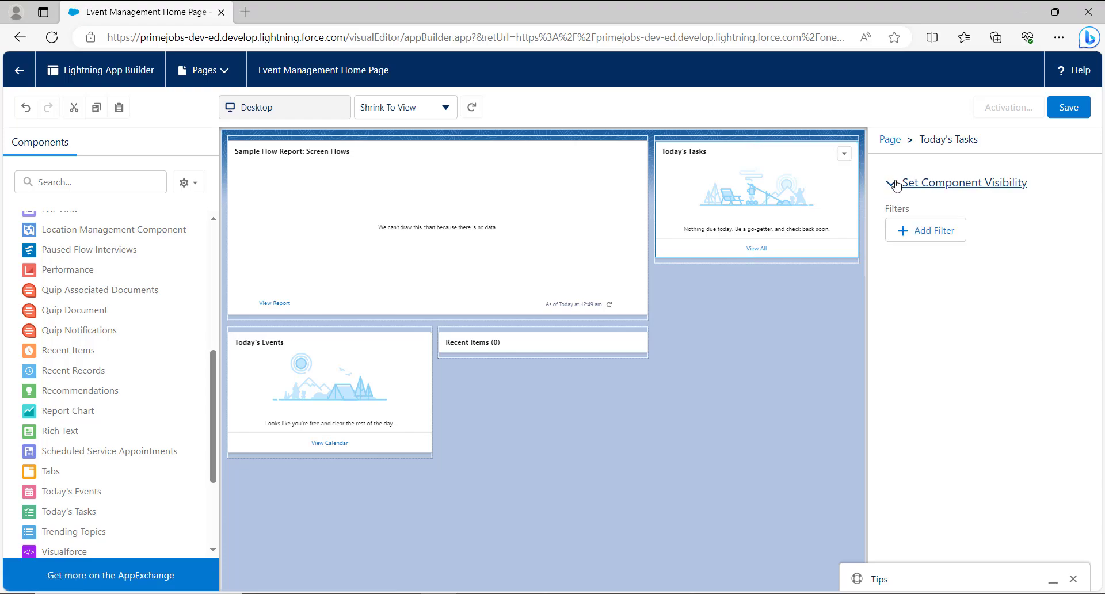
click(895, 184)
click(895, 185)
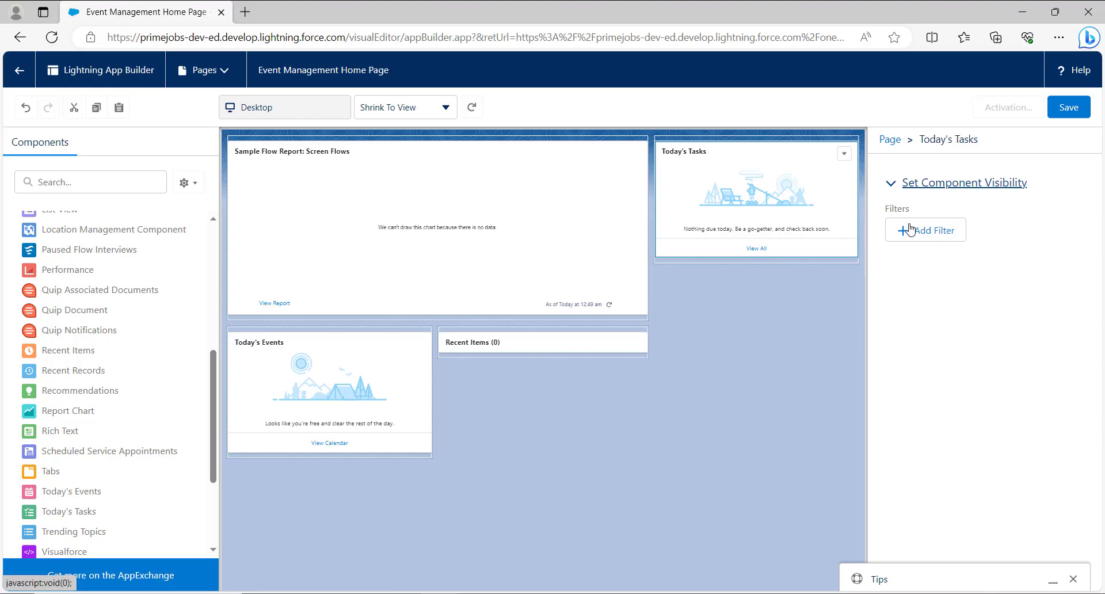
click(912, 228)
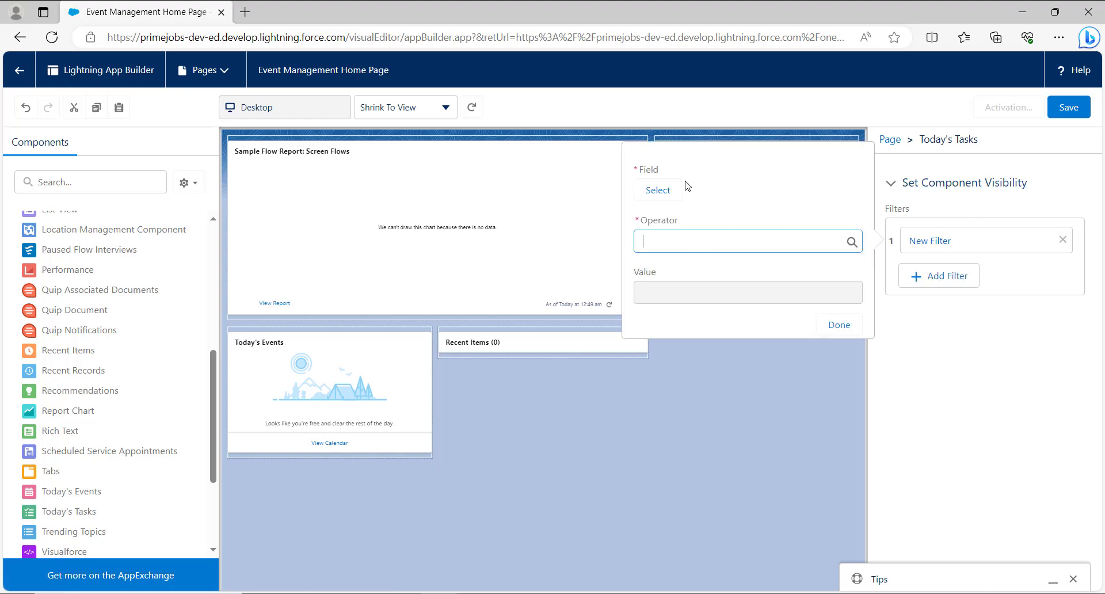
Choose the User > Country field for the new visibility filter on Today's Tasks.
click(662, 197)
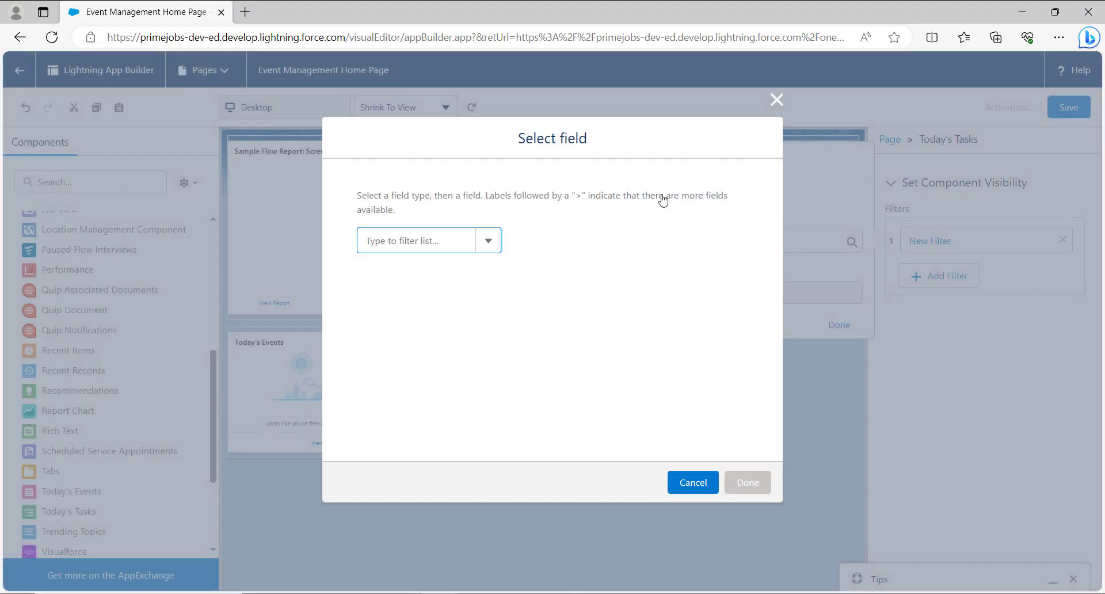
click(397, 234)
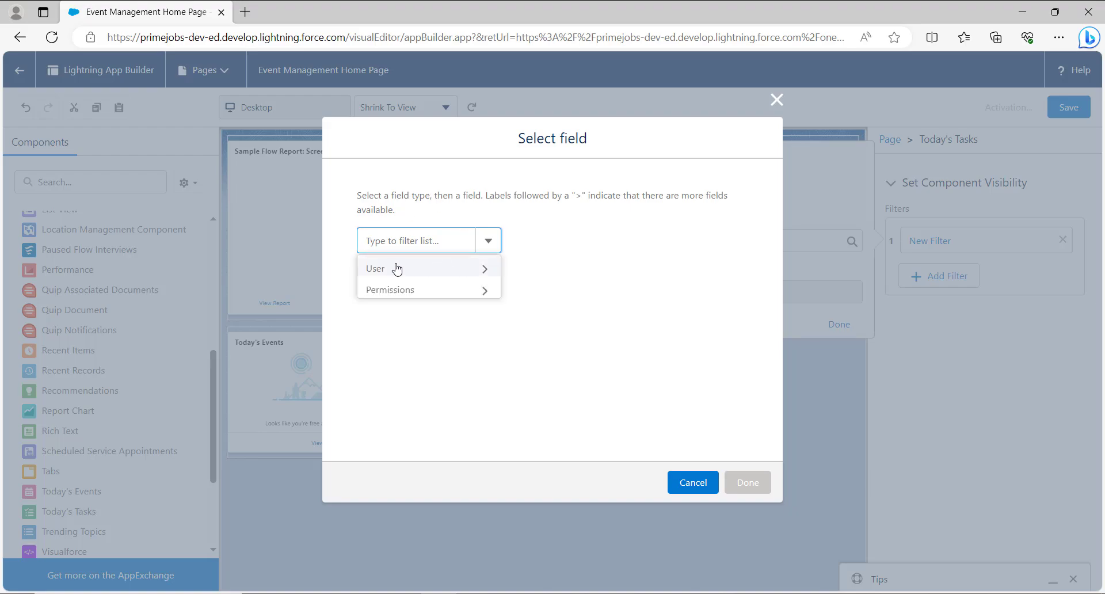
click(484, 273)
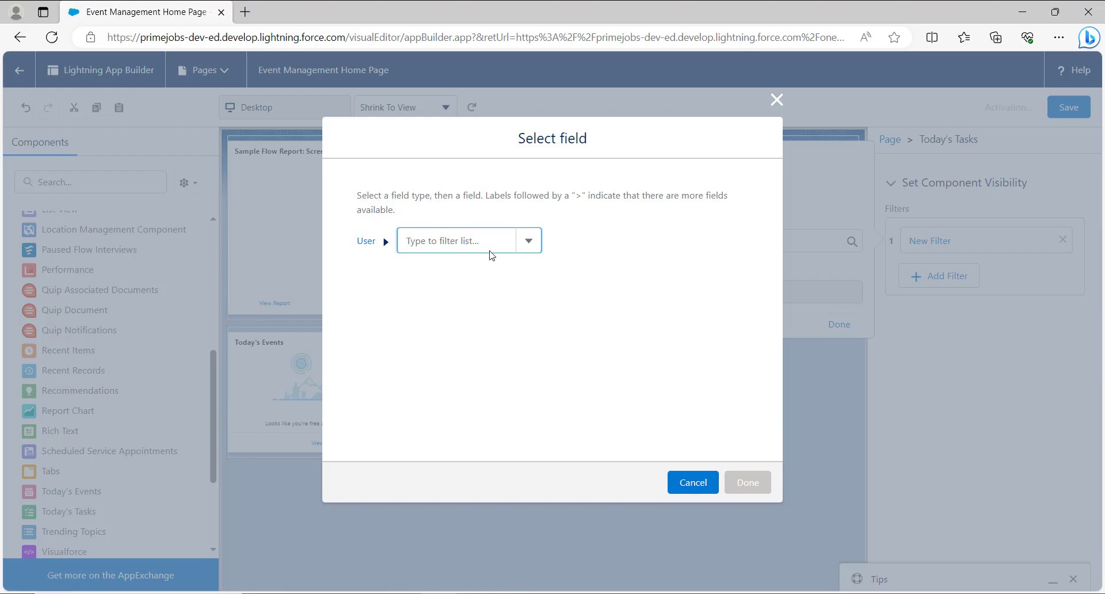
click(493, 244)
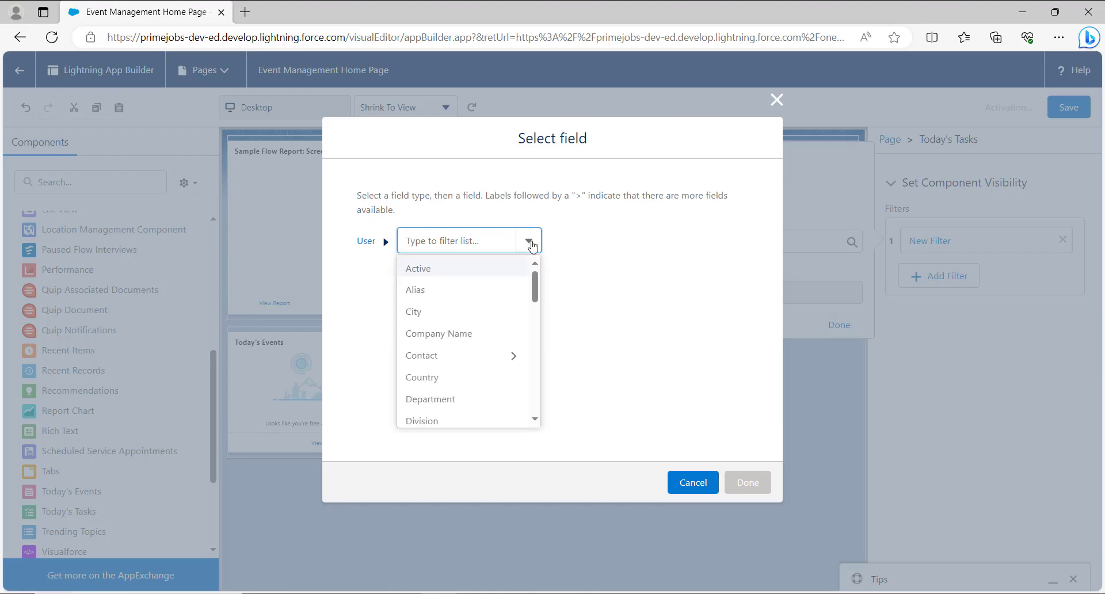
scroll(489, 336, down, 1)
scroll(488, 336, down, 4)
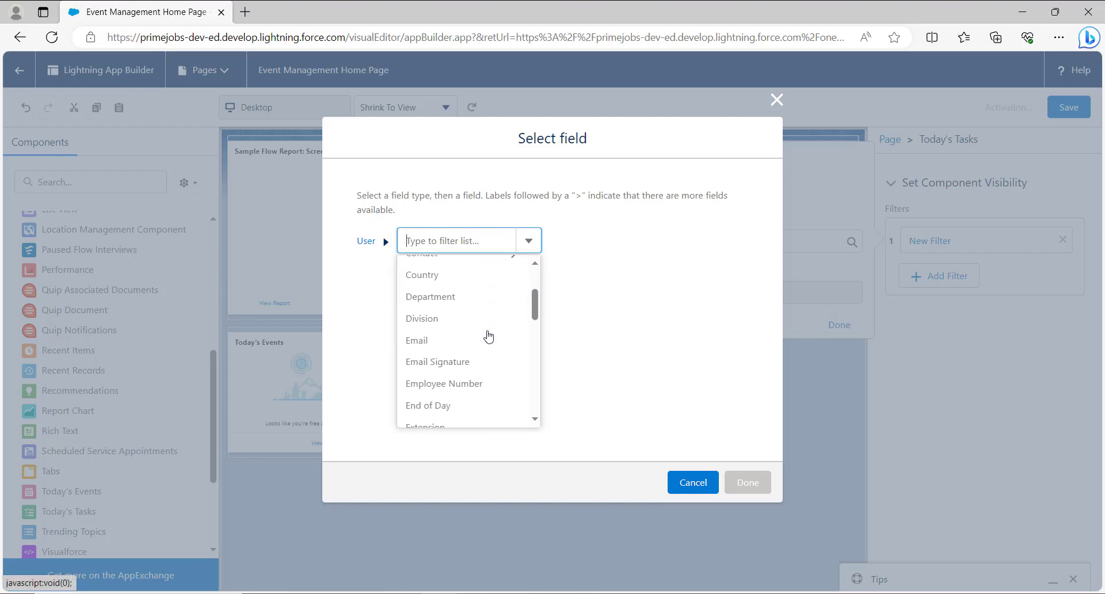
scroll(489, 336, up, 1)
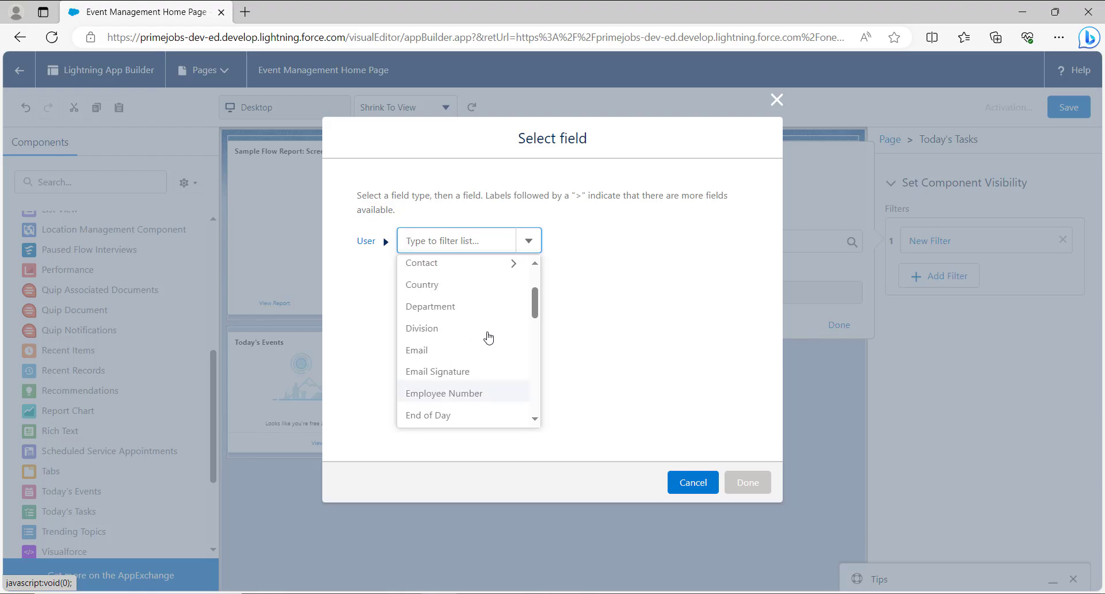
click(426, 291)
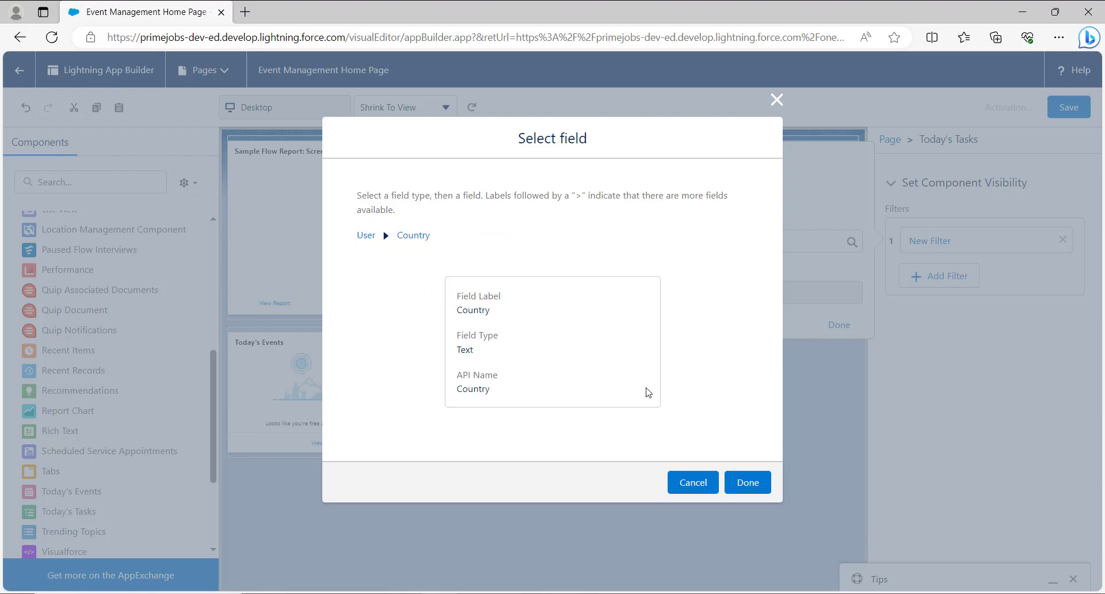
click(750, 483)
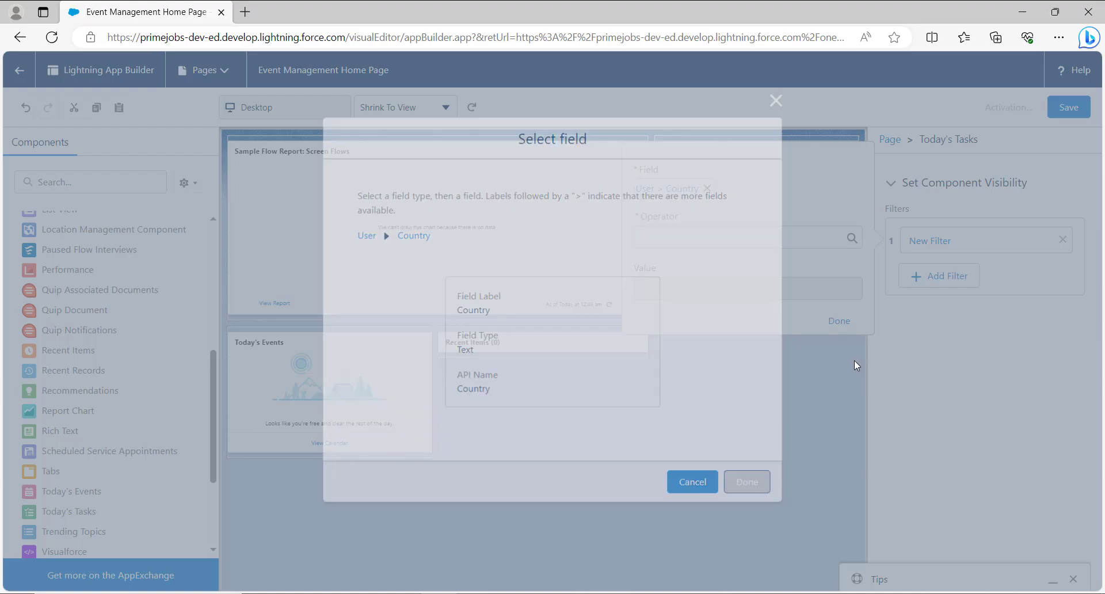
Complete the Today's Tasks visibility filter with the operator Contains and the value USA.
click(701, 291)
text(USA)
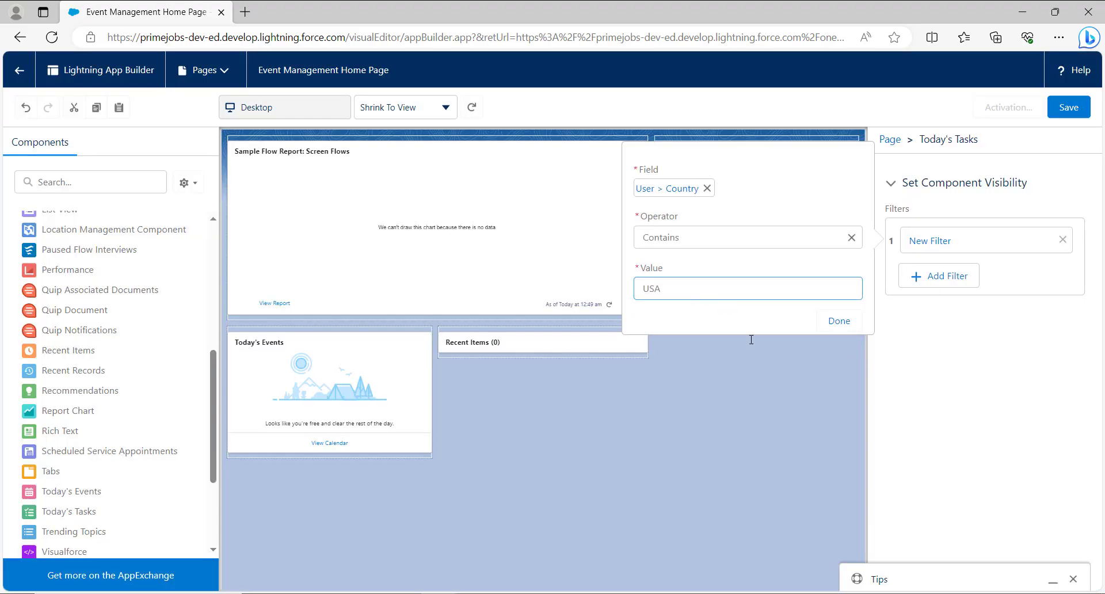
click(844, 324)
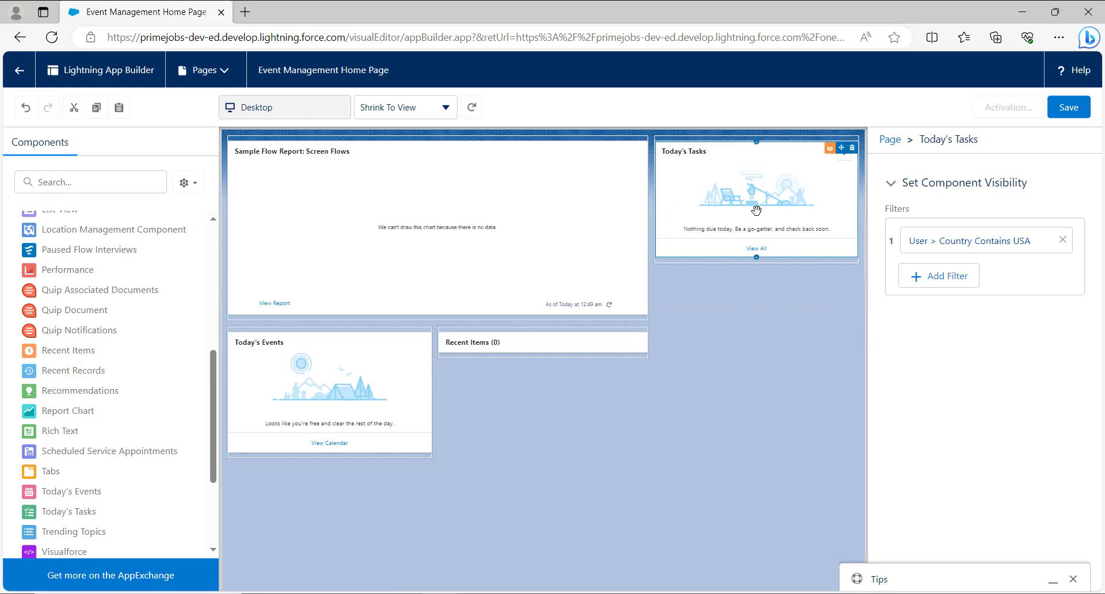
click(790, 361)
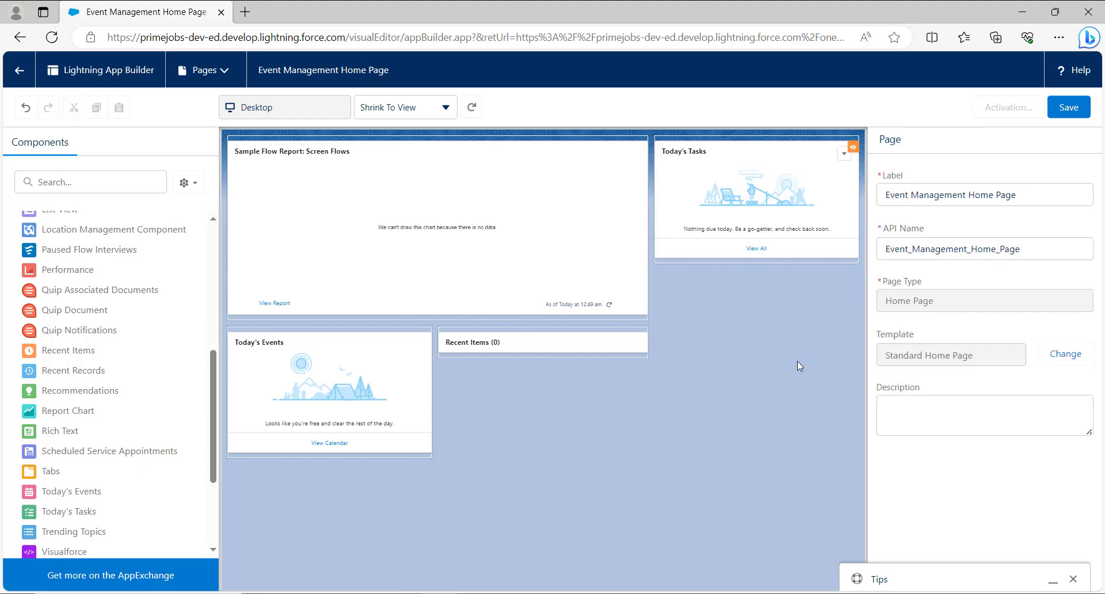
Check the Report Chart and Recent Items properties, and save the home page without activating it.
click(521, 208)
click(521, 349)
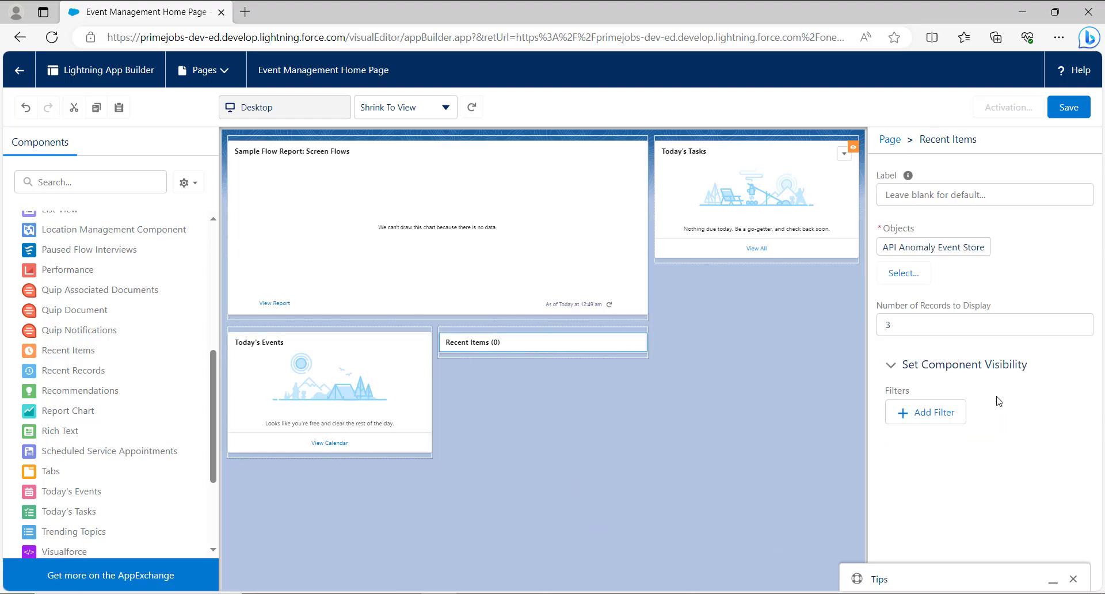
click(1080, 104)
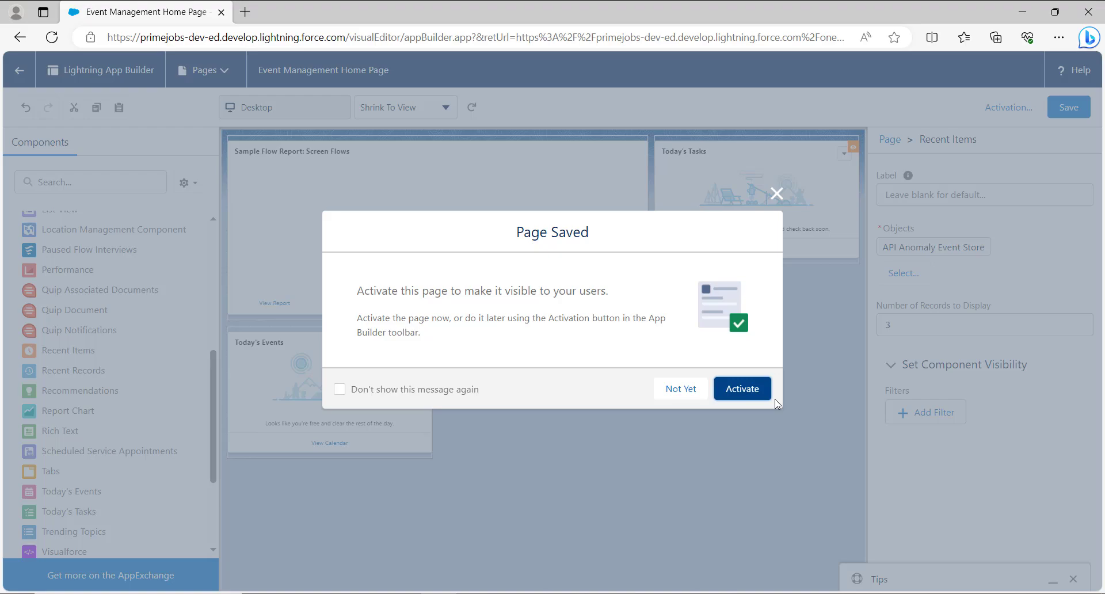
click(679, 395)
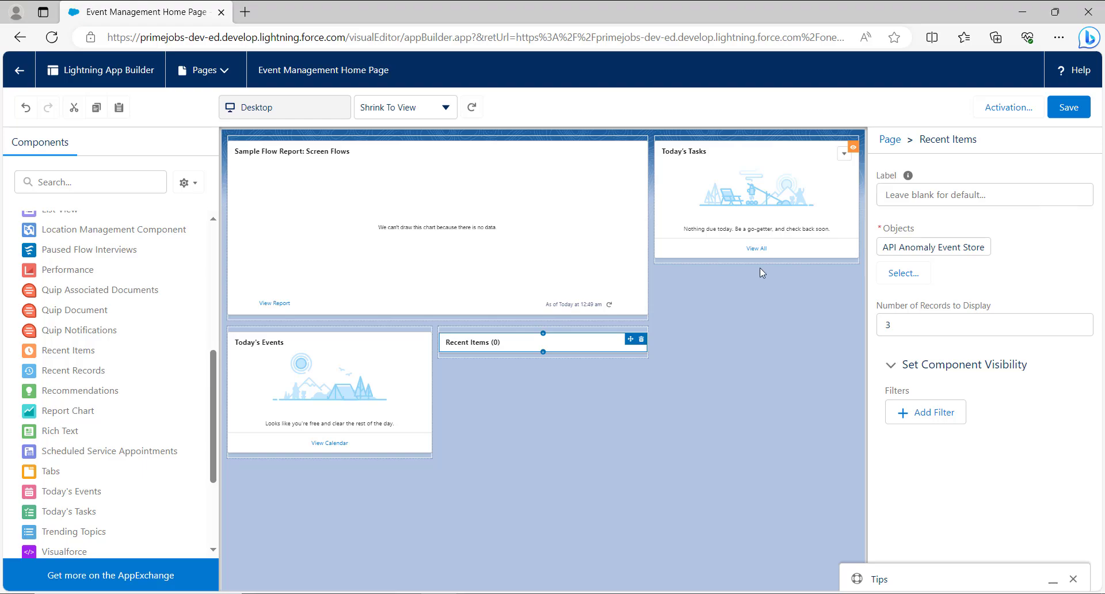
Leave the page builder, switch to the Service app and open its home page for editing.
click(19, 83)
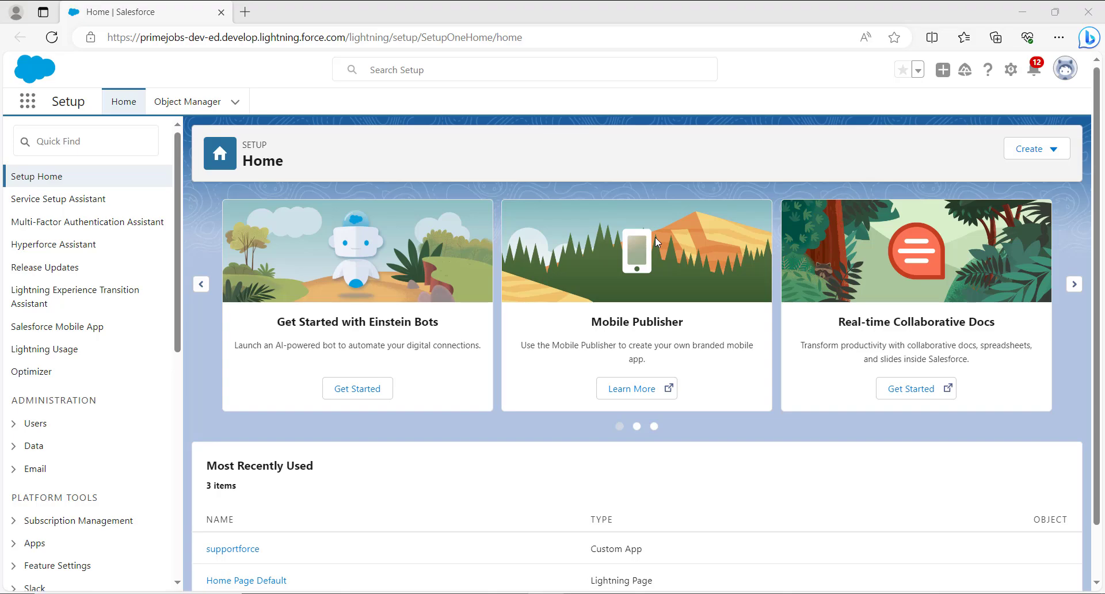
click(22, 108)
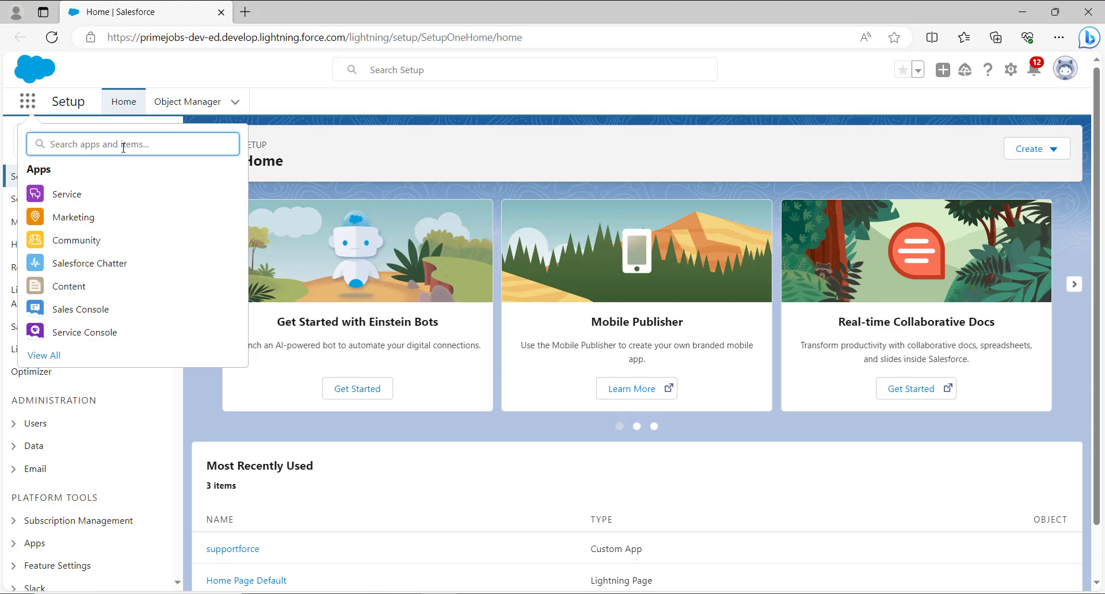
click(70, 204)
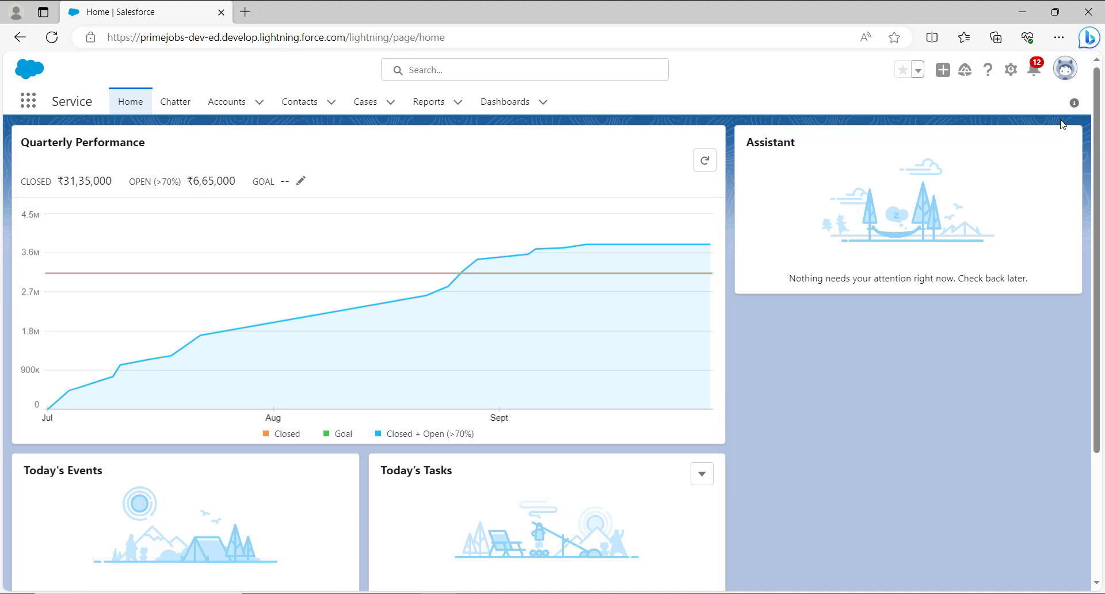
click(1011, 70)
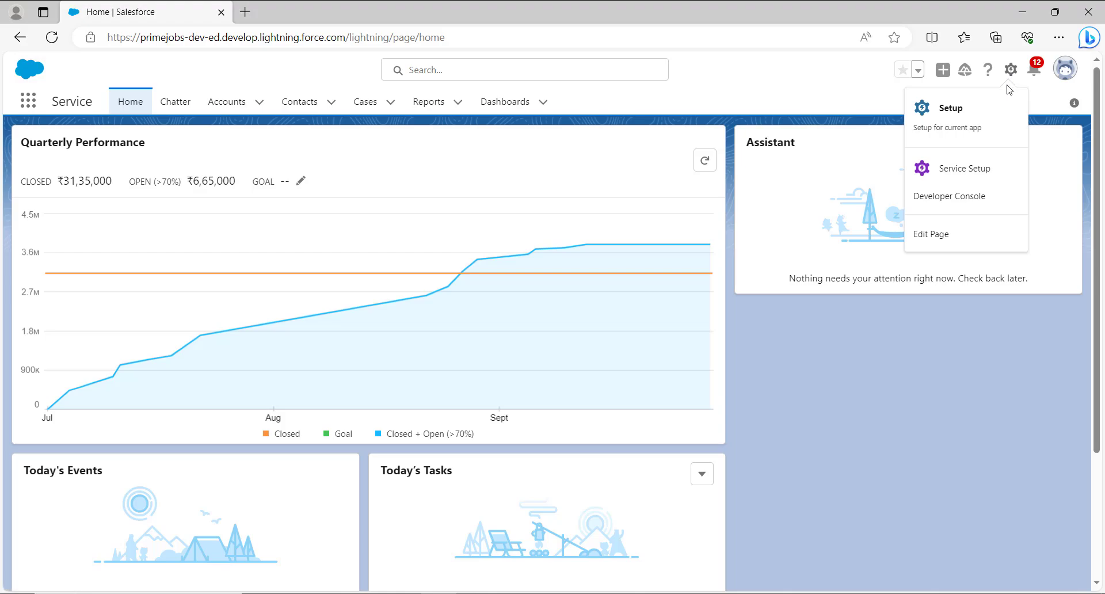
click(931, 246)
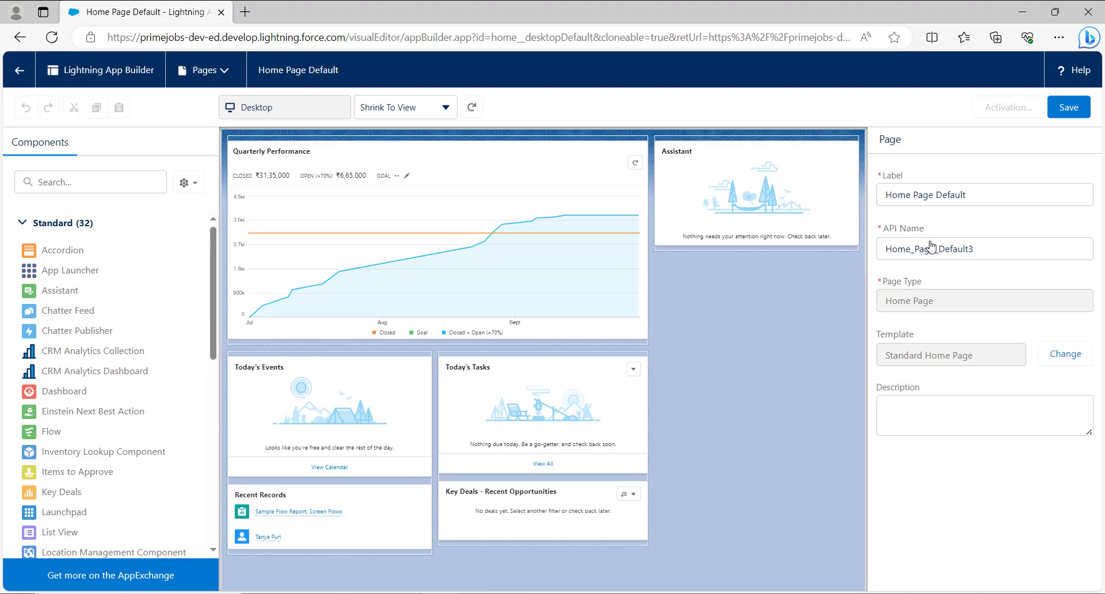
Start a new Lightning page of the Home Page type, leaving the default home page.
click(225, 73)
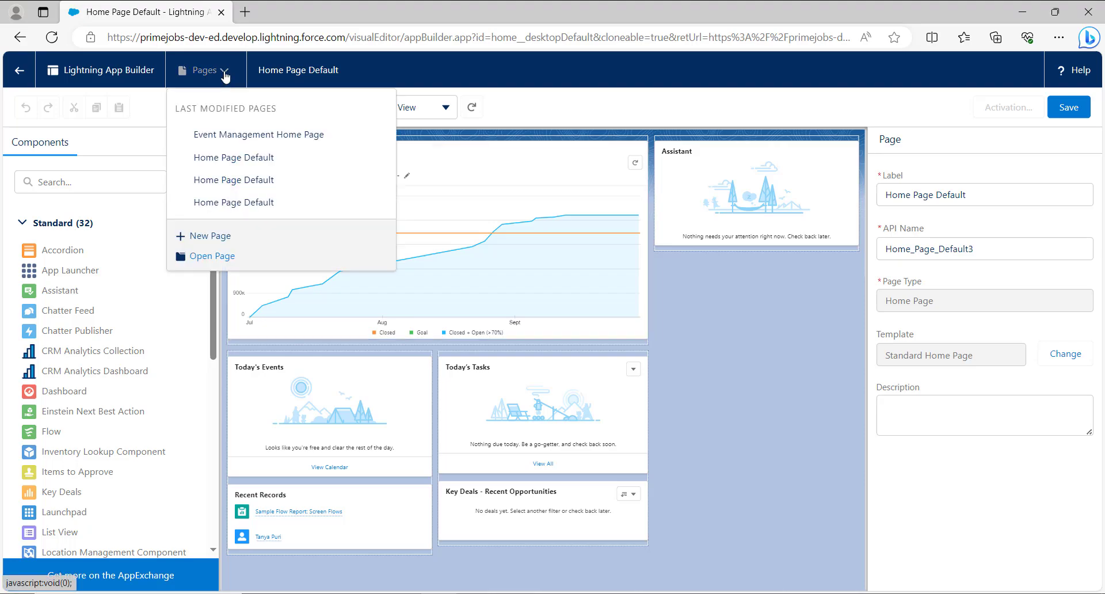
click(217, 240)
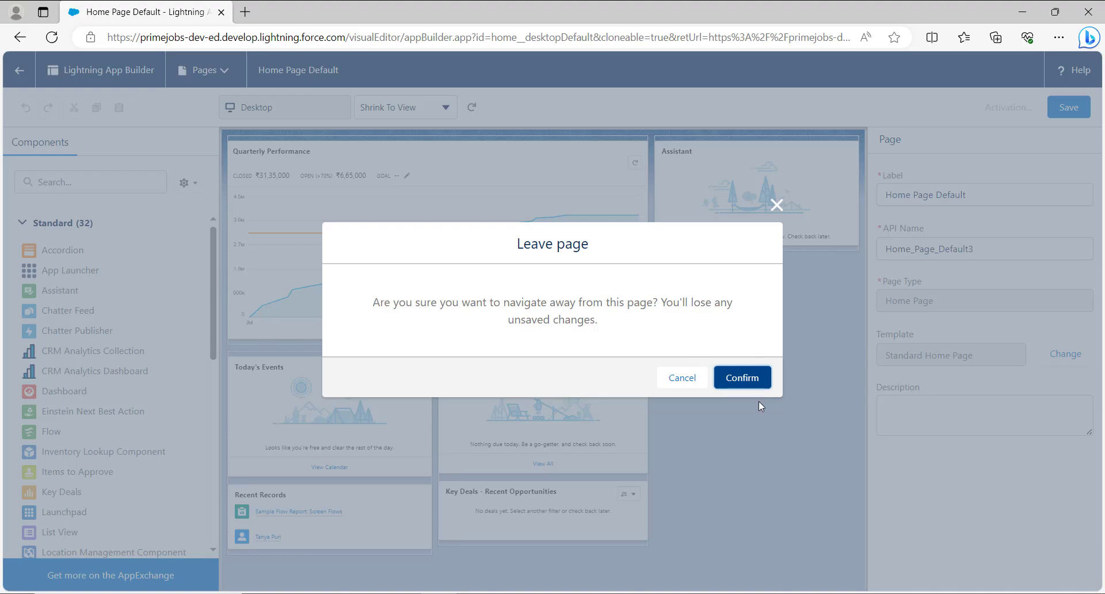
click(743, 378)
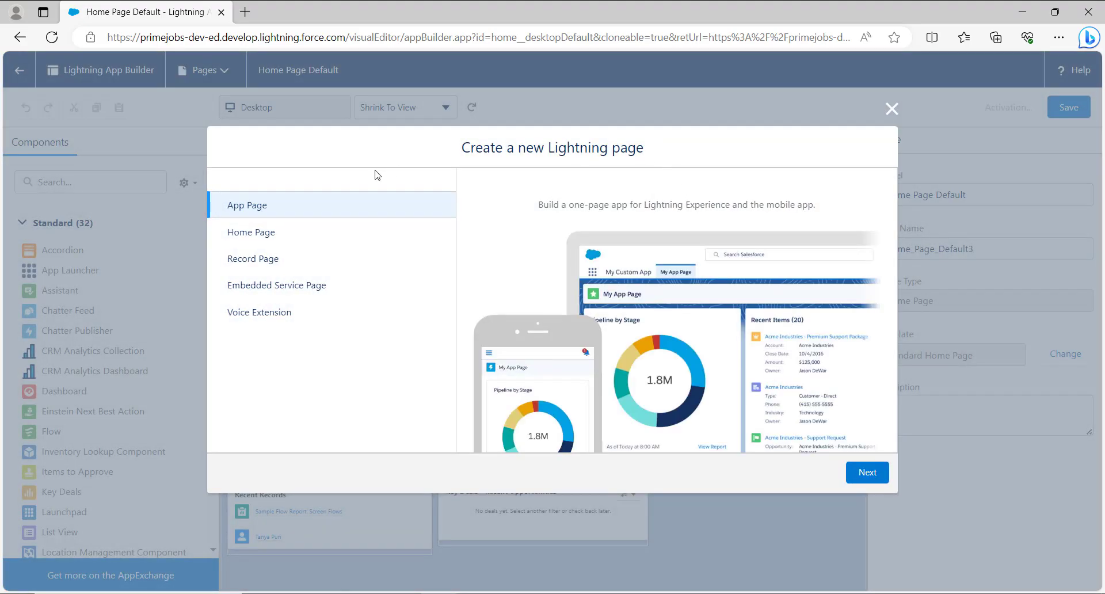
click(309, 235)
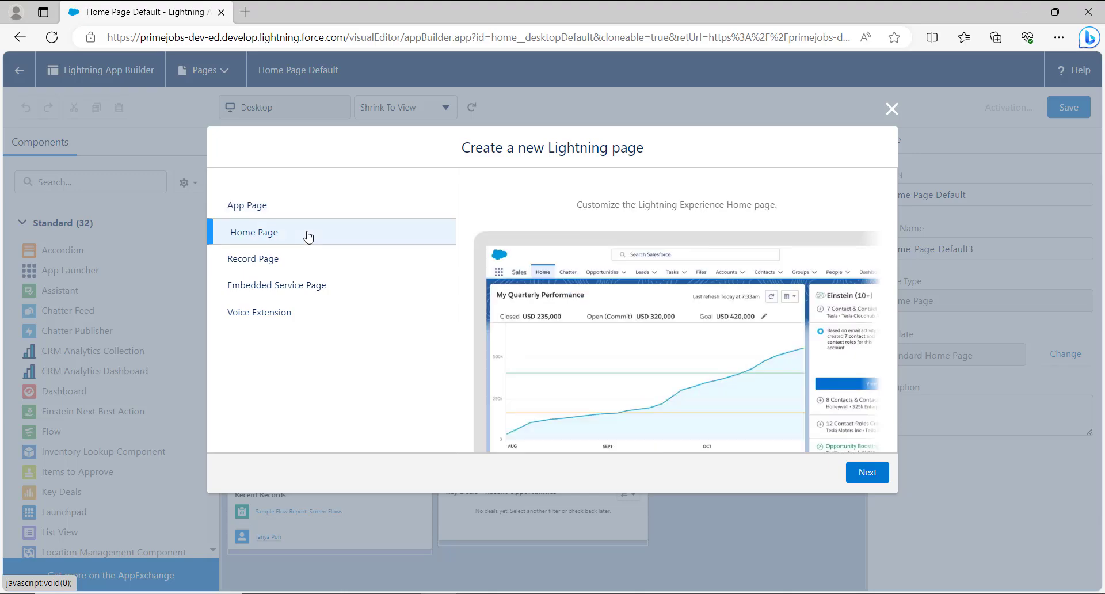
click(876, 474)
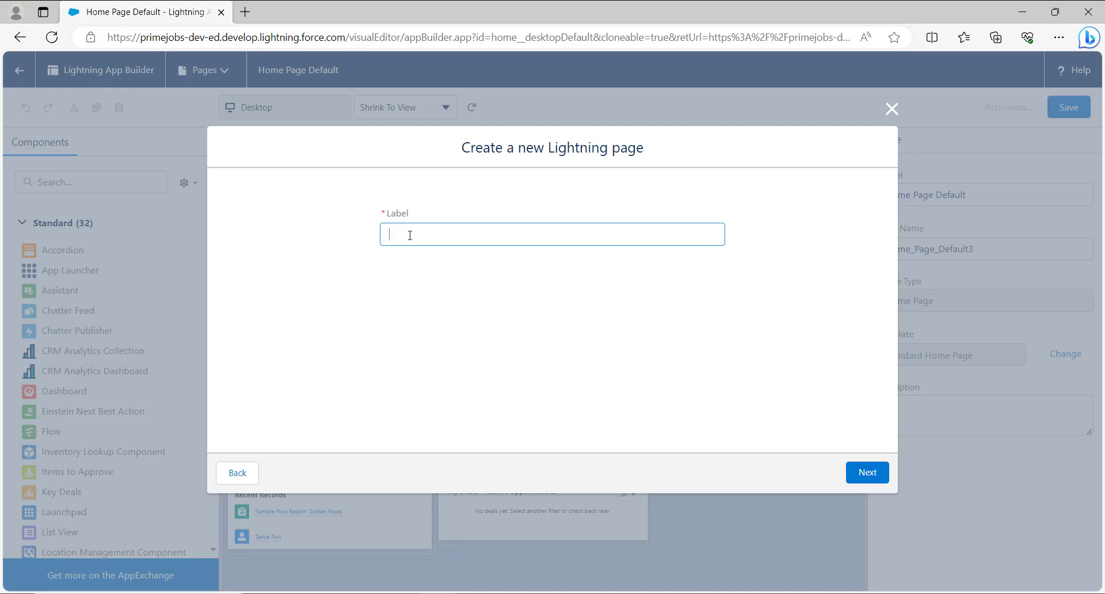
Label the new page Event Management Overview and create it with the Standard Home Page template.
text(Event Management Overview)
click(867, 473)
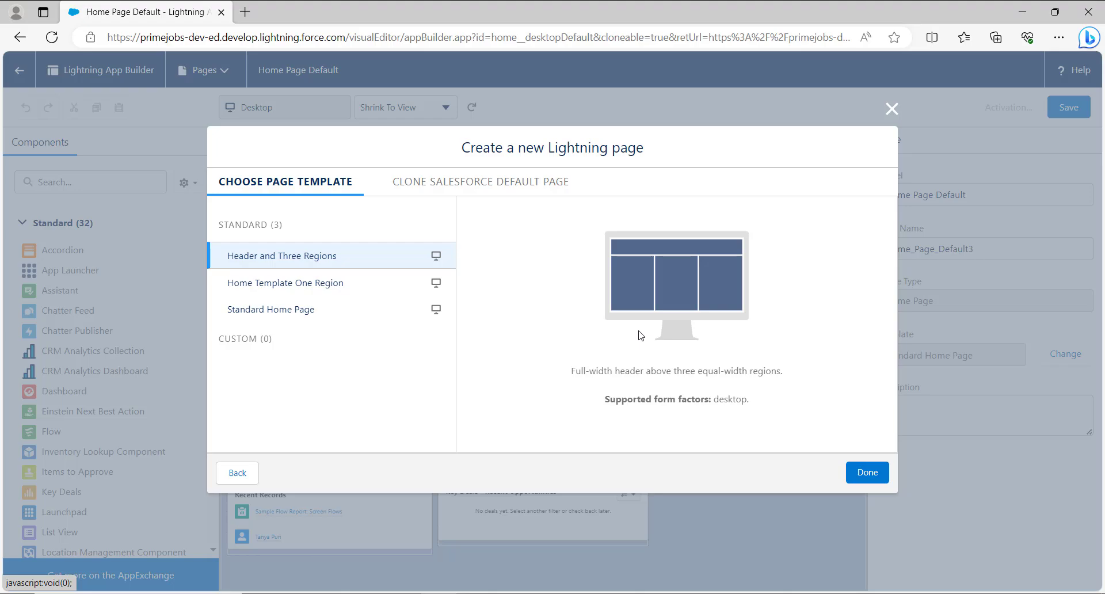
click(292, 311)
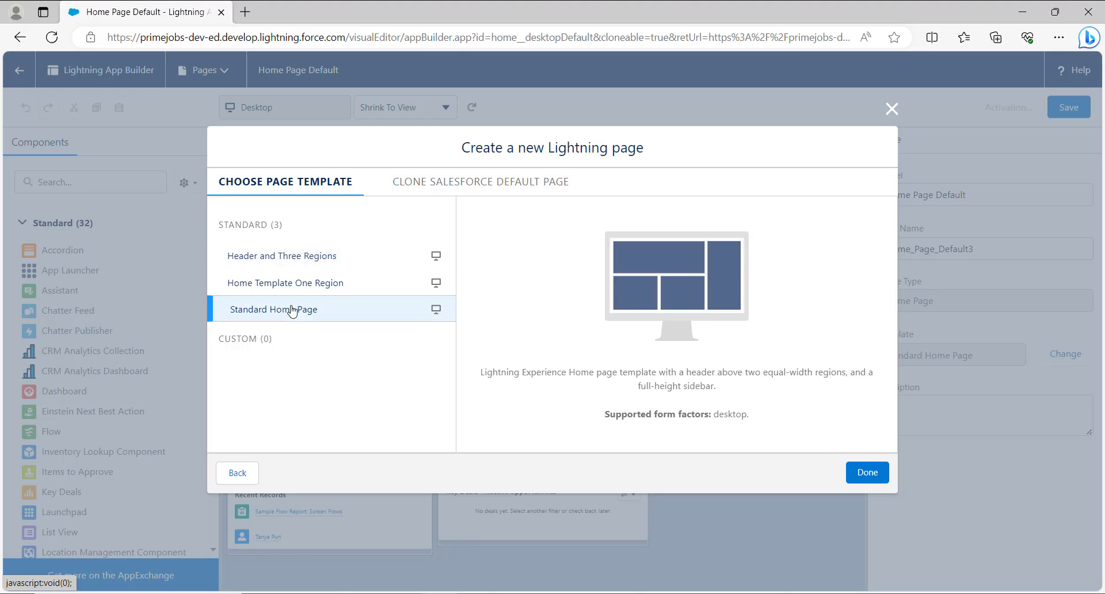
click(859, 483)
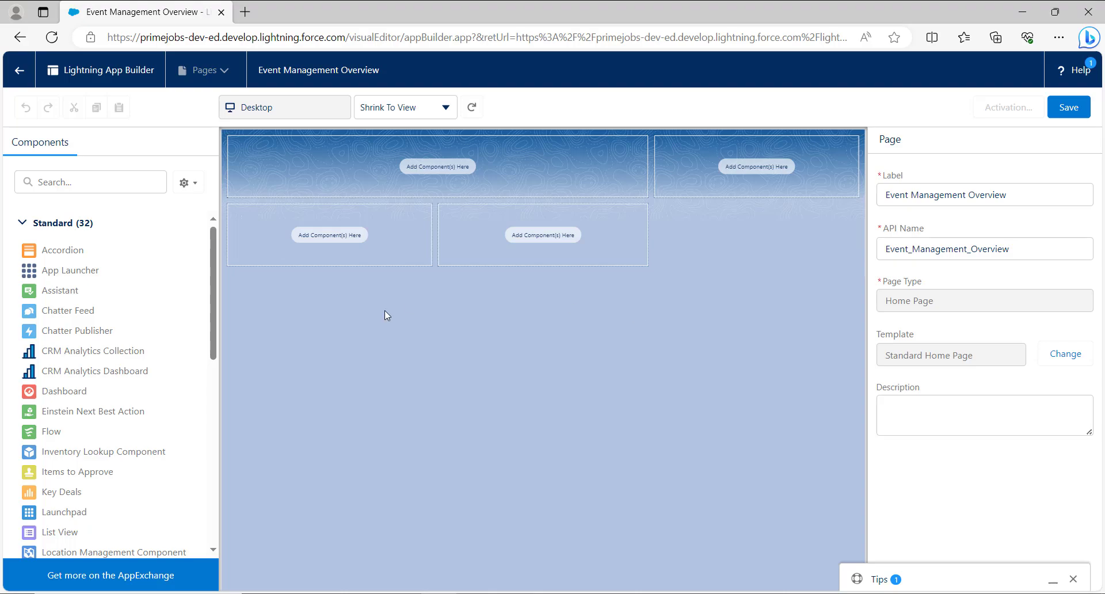
Place Today's Tasks in the wide header region and Recent Items in the sidebar region of the new page.
scroll(75, 496, down, 2)
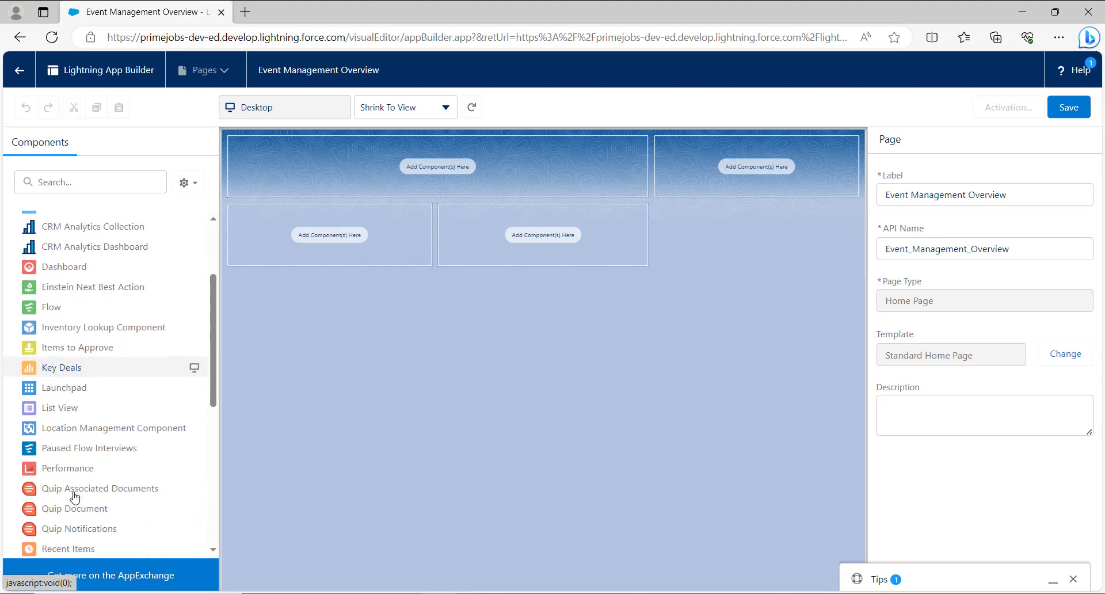
scroll(75, 498, down, 5)
drag(69, 408, 368, 167)
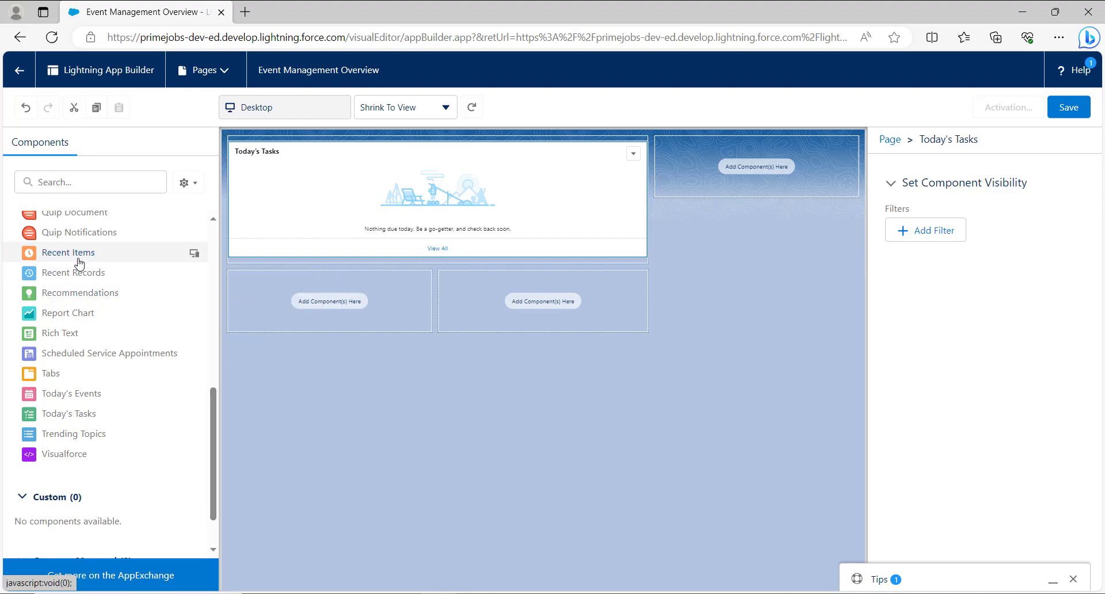
drag(81, 255, 658, 158)
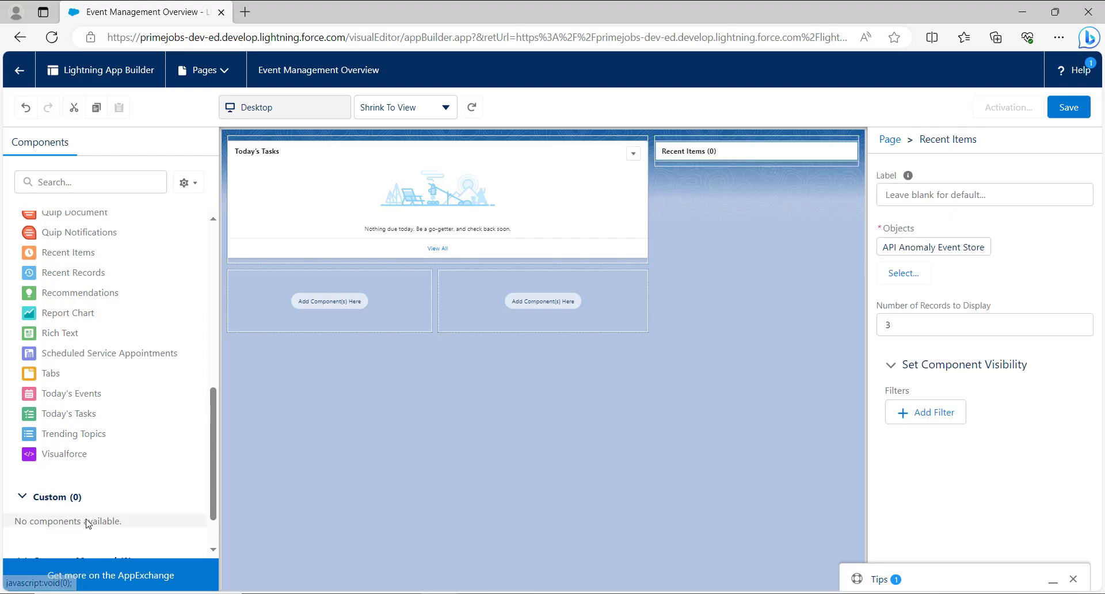
Look through the available page components and search the AppExchange component store for calendar.
scroll(91, 461, down, 1)
scroll(152, 312, up, 1)
scroll(151, 313, up, 10)
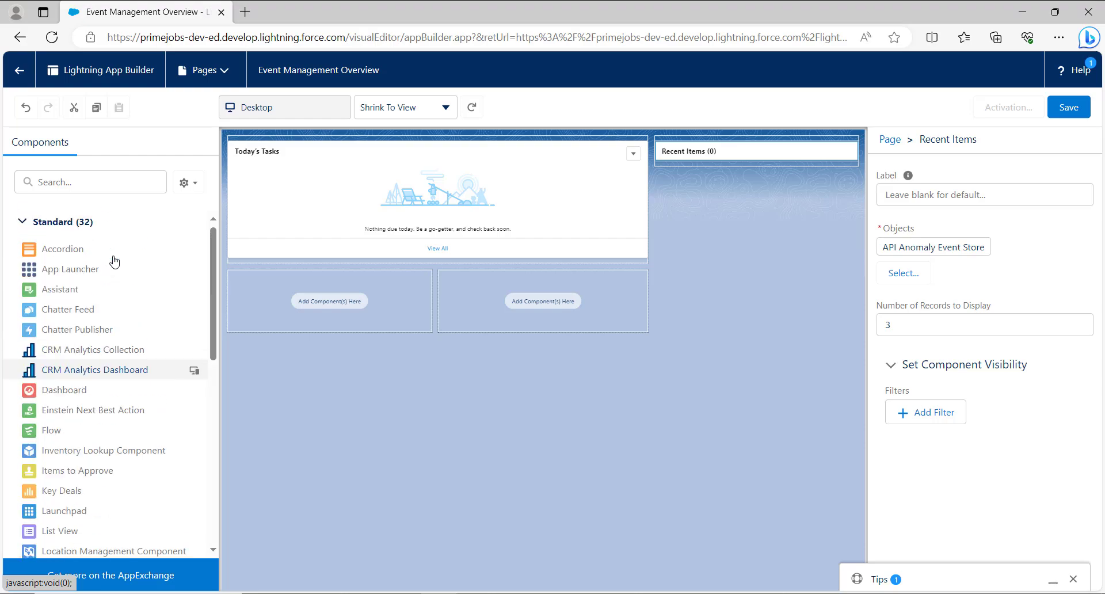
scroll(114, 391, down, 1)
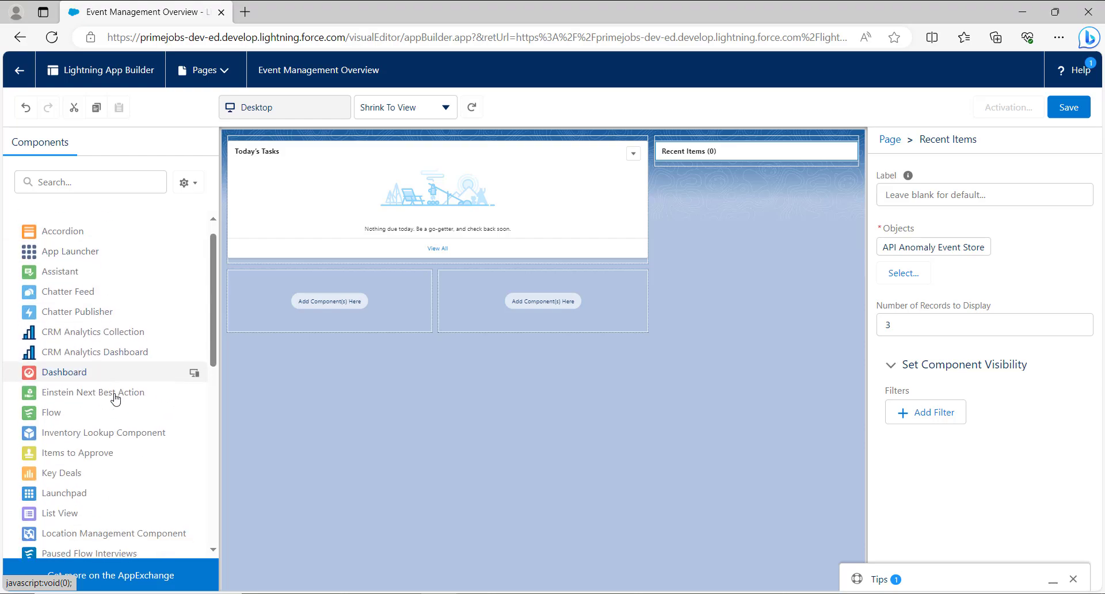
scroll(115, 397, down, 10)
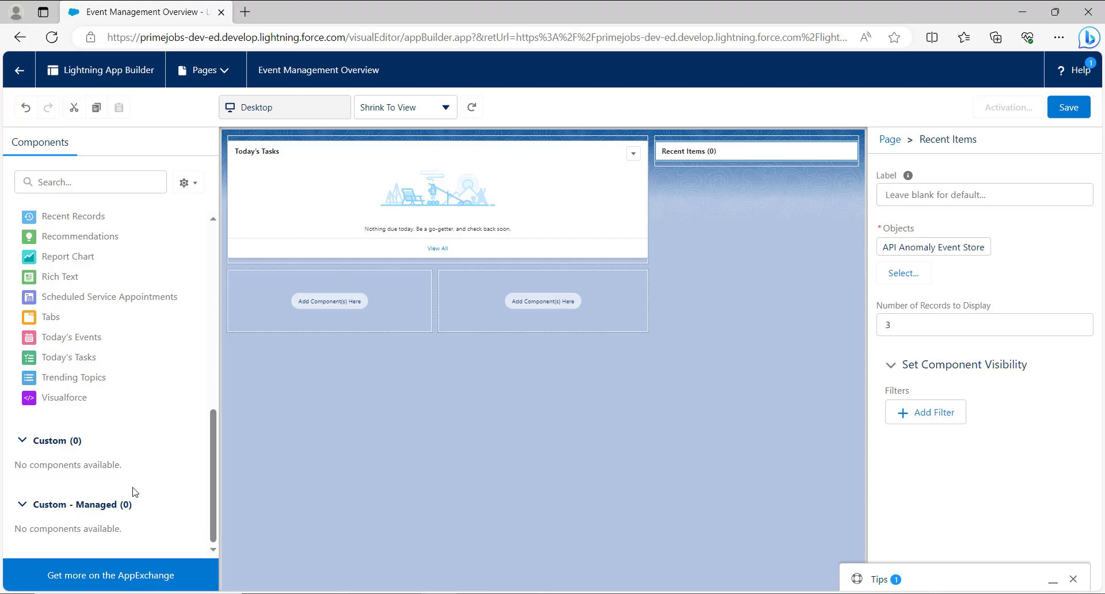
click(111, 575)
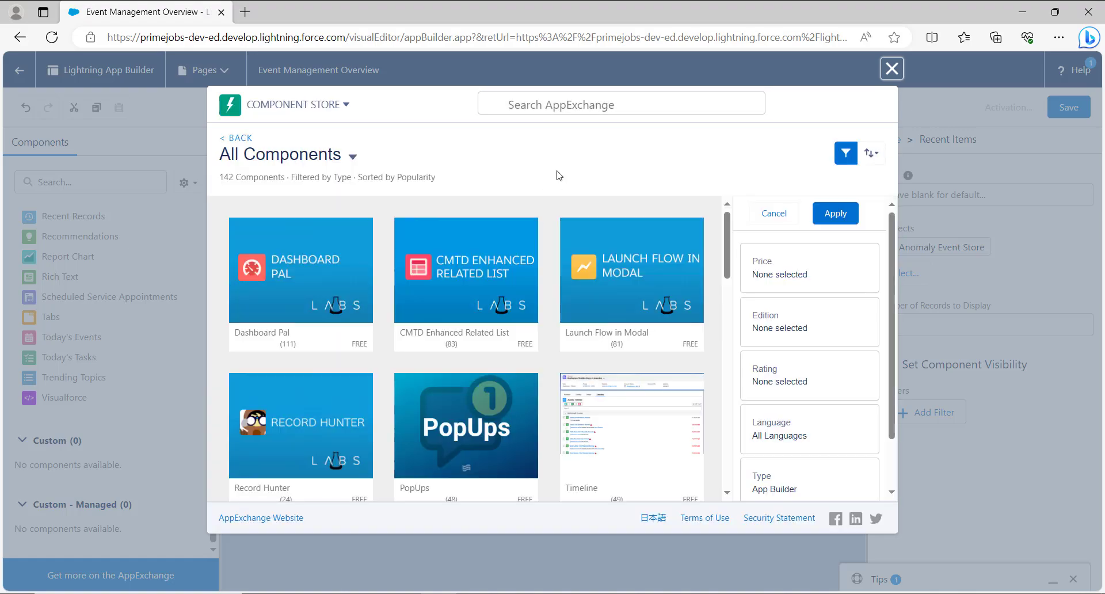
click(534, 101)
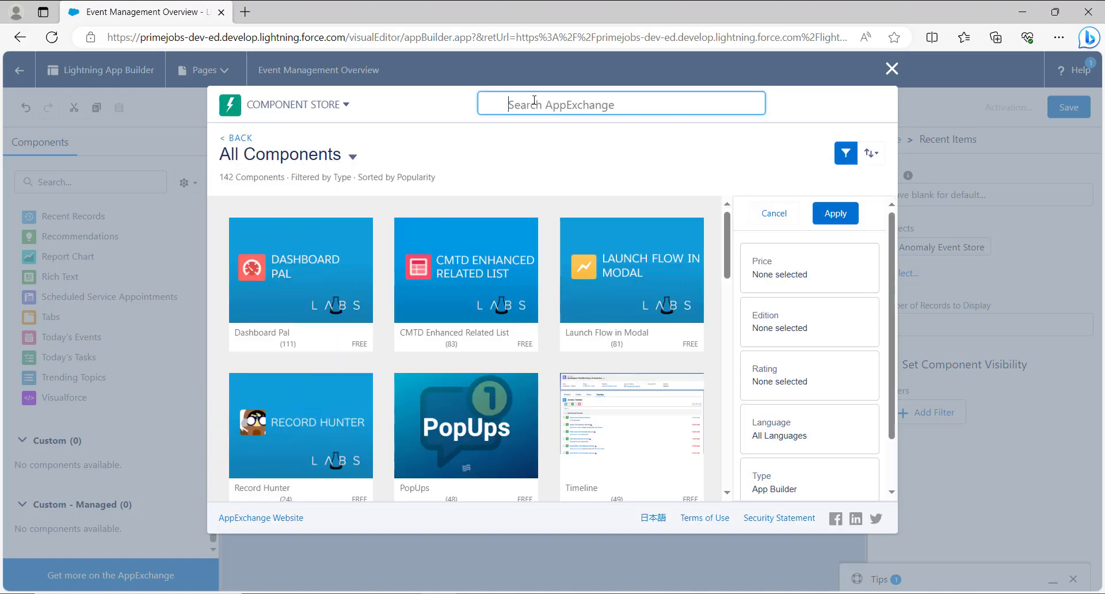
text(cale)
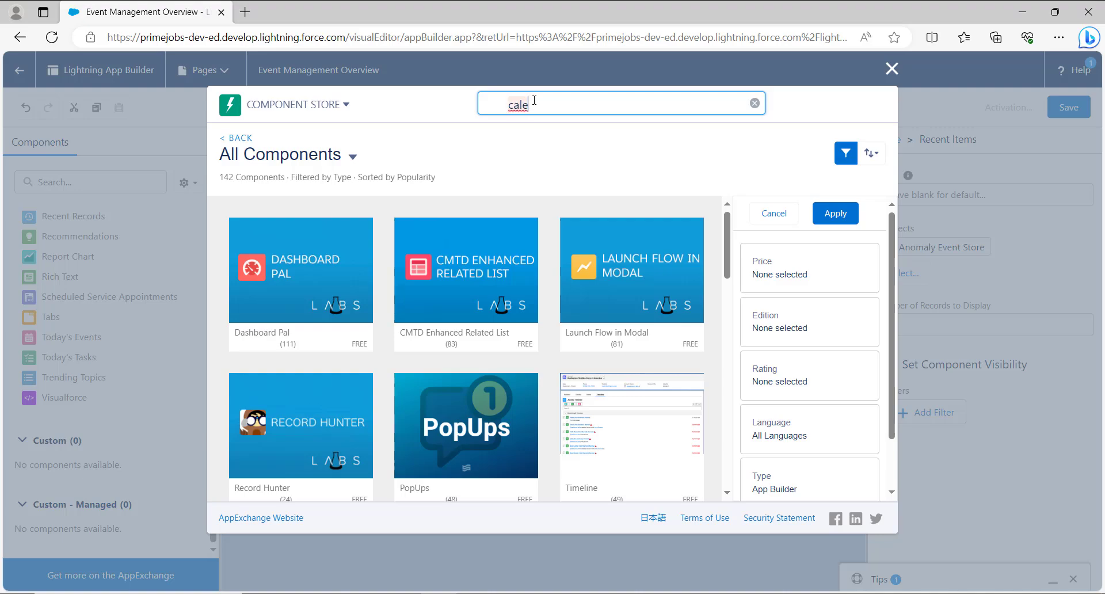
text(ndar)
key(Return)
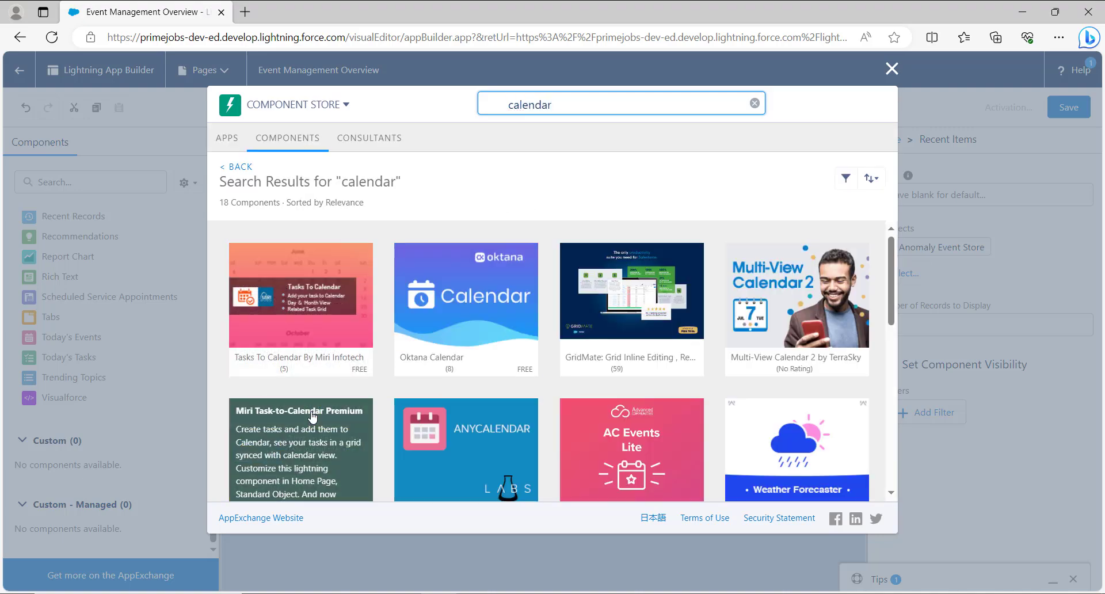
Get the Oktana Calendar component, authorize AppExchange access with the Salesforce account, and choose to install it in this org.
click(496, 324)
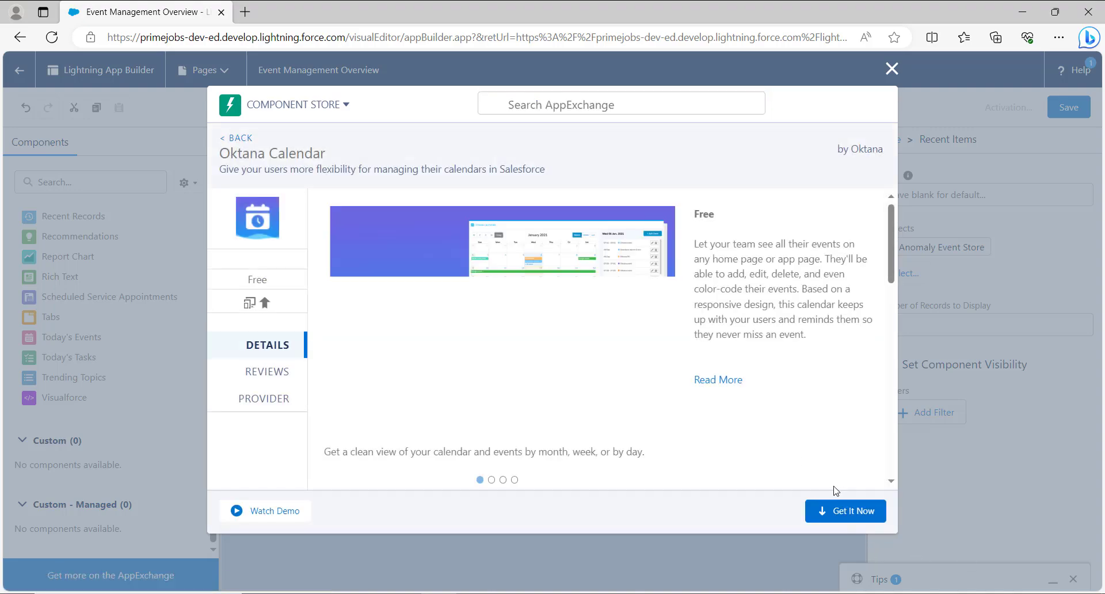
click(834, 514)
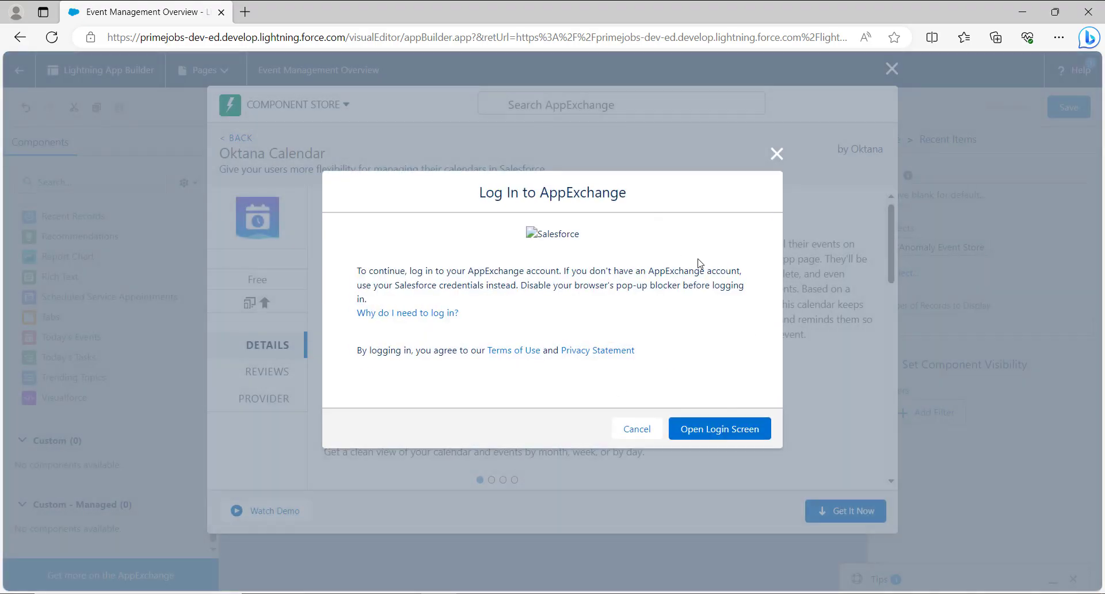
click(701, 433)
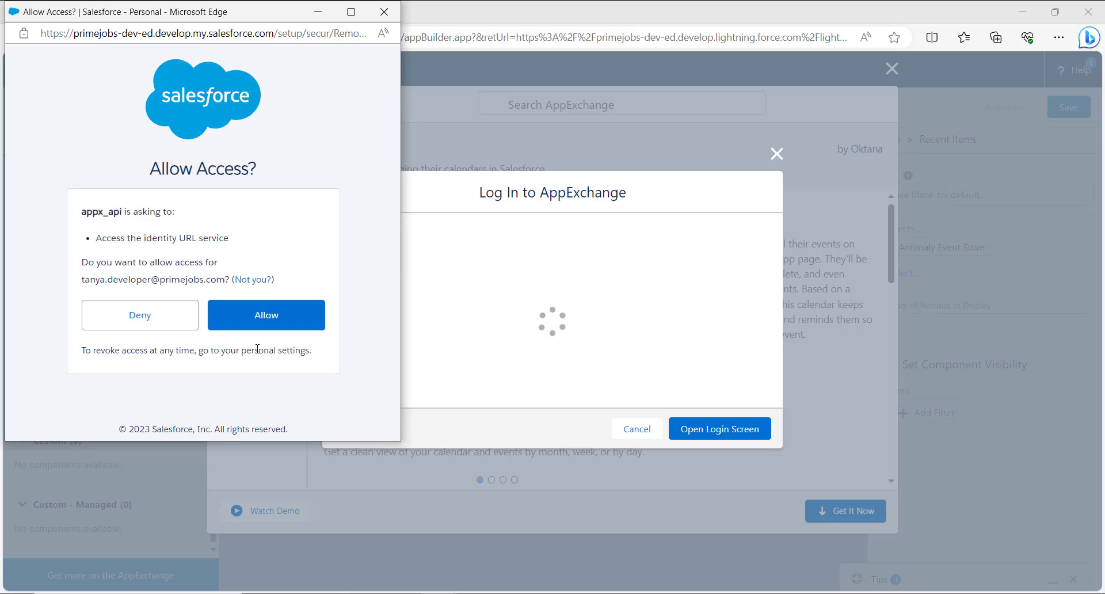
click(258, 326)
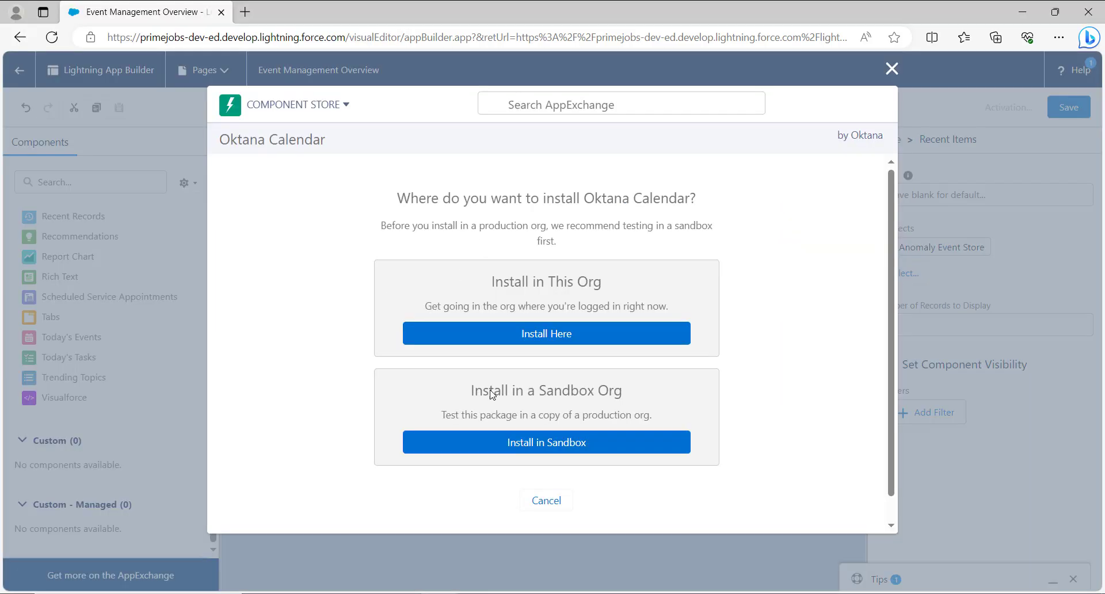
click(518, 333)
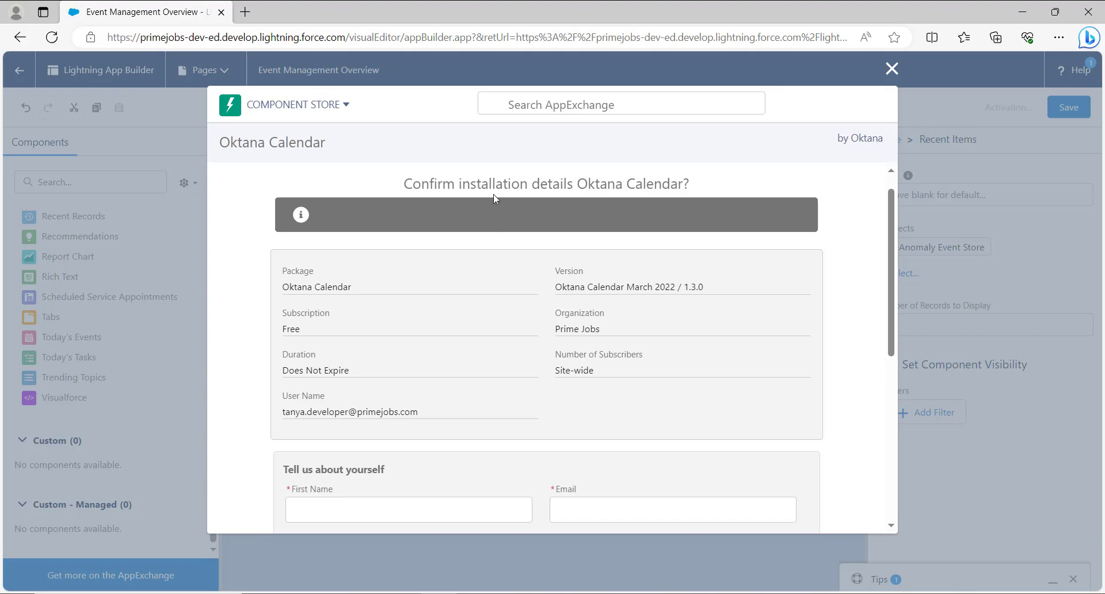
Fill in the installer's name and email, job title Developer, company PrimeJobs and country India, and agree to the terms and conditions.
scroll(614, 200, down, 10)
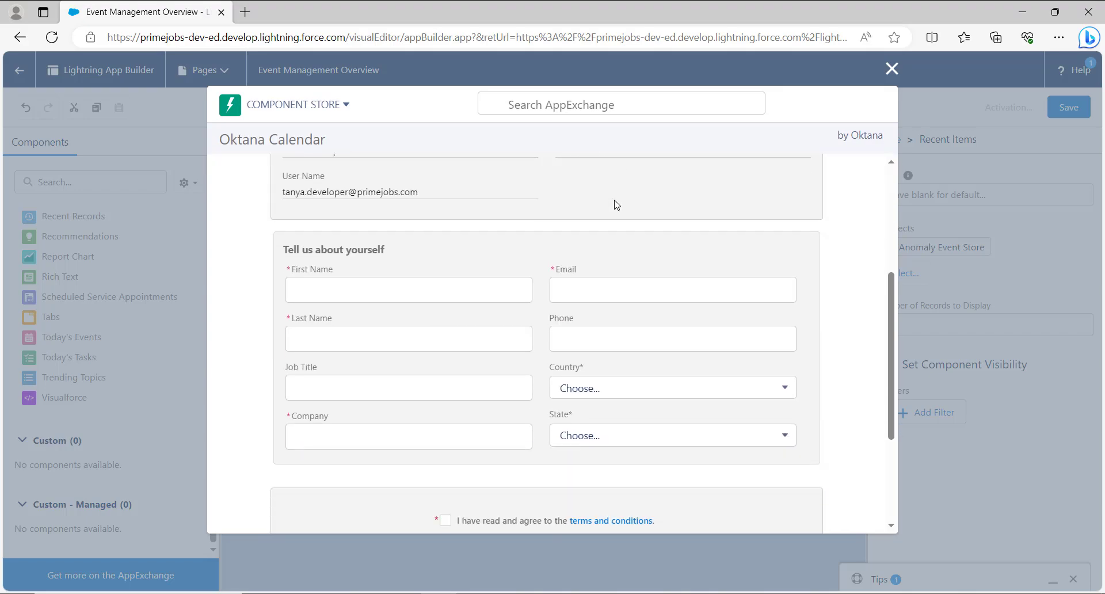
scroll(523, 277, up, 5)
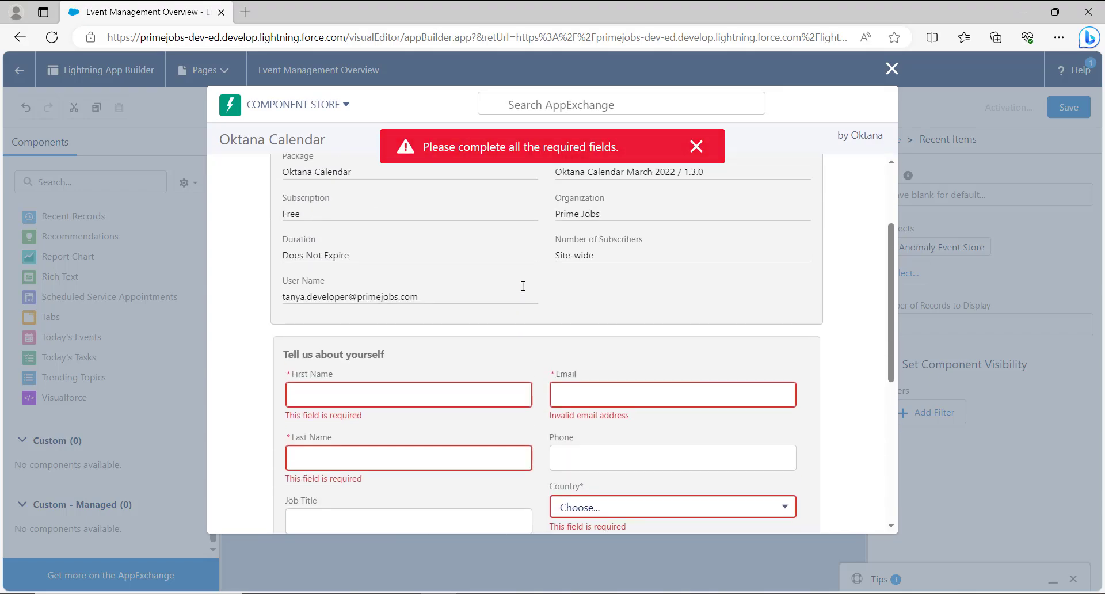
scroll(525, 308, down, 1)
scroll(525, 308, down, 1)
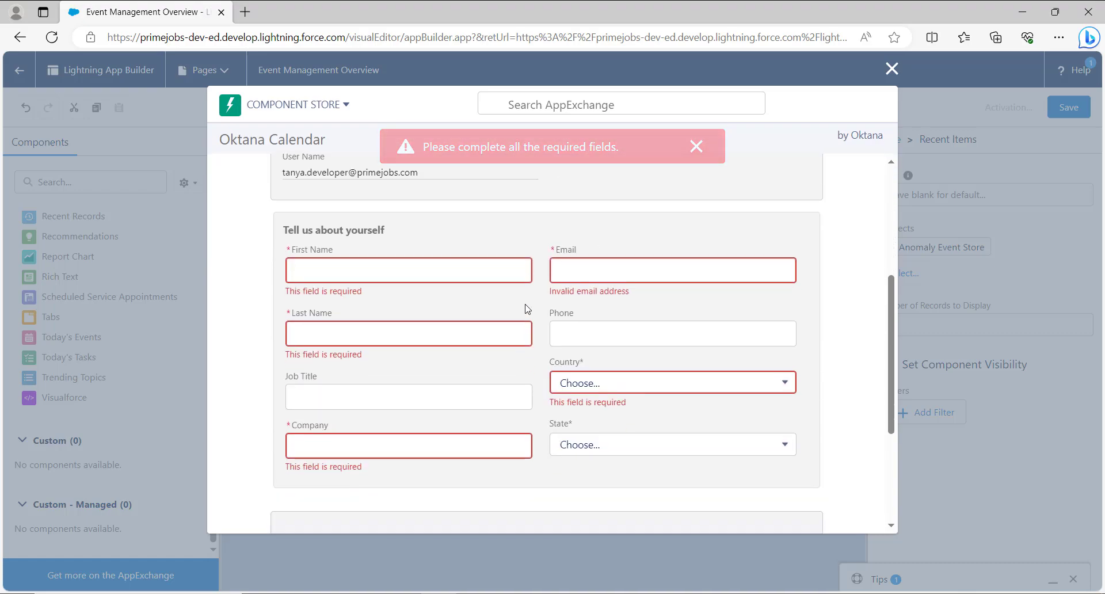
click(393, 281)
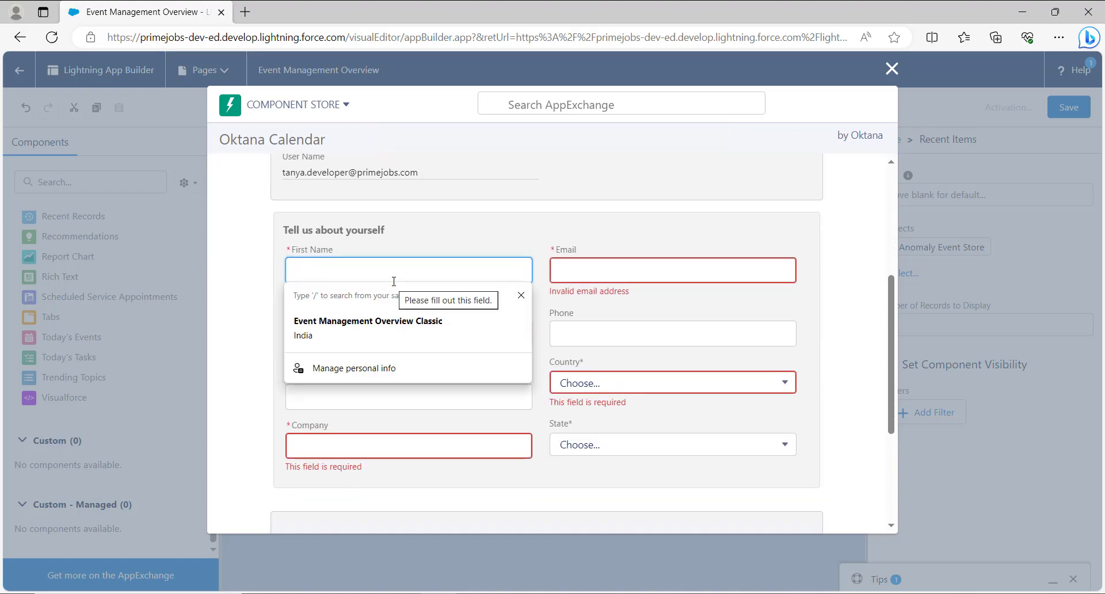
text(Tanya)
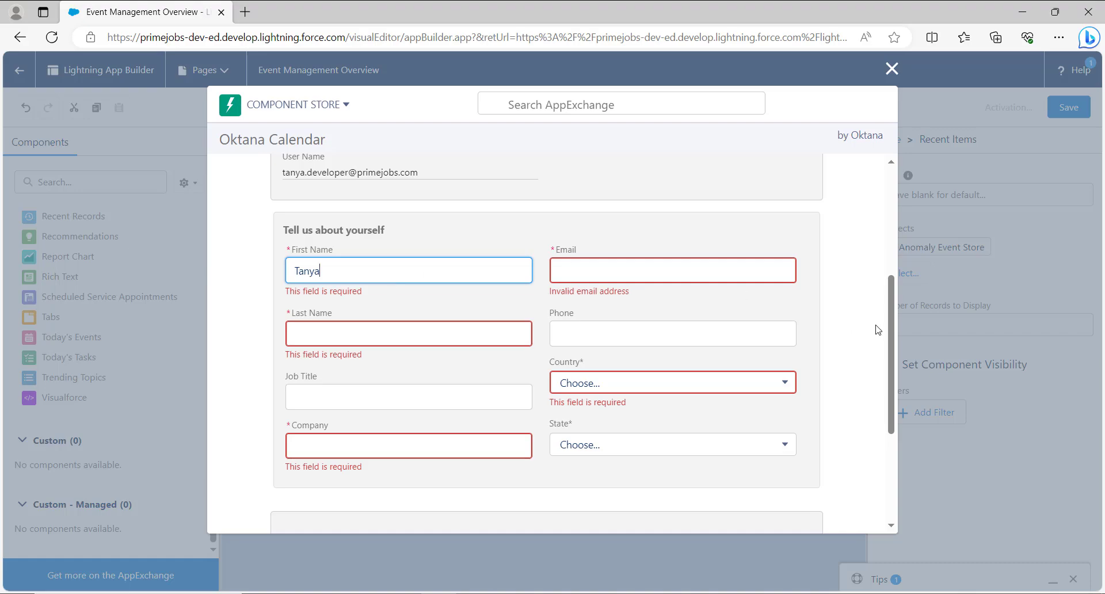
click(713, 277)
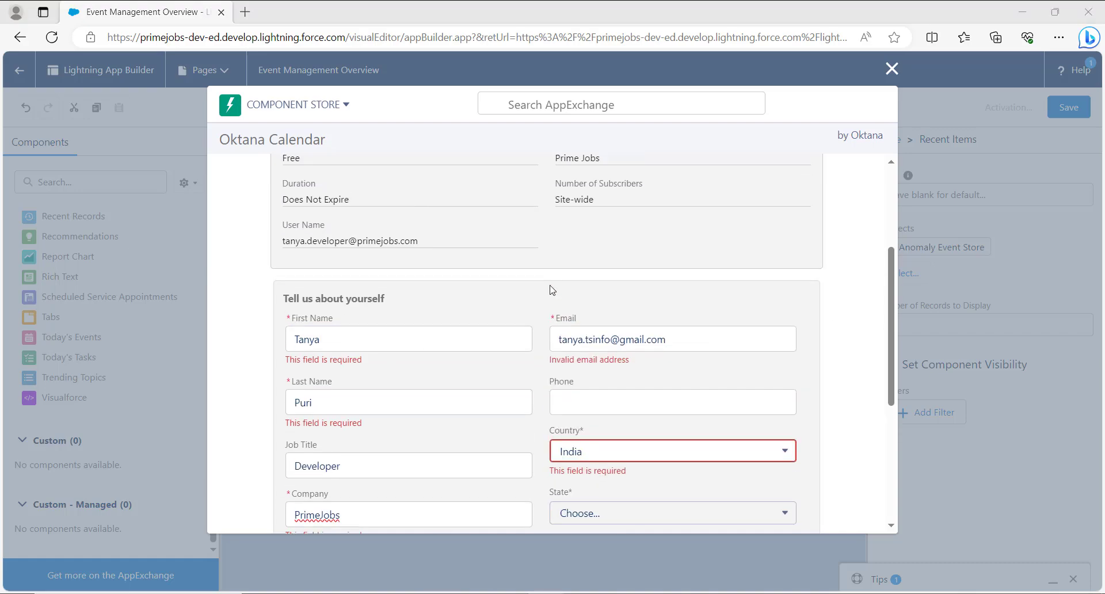
scroll(548, 291, down, 4)
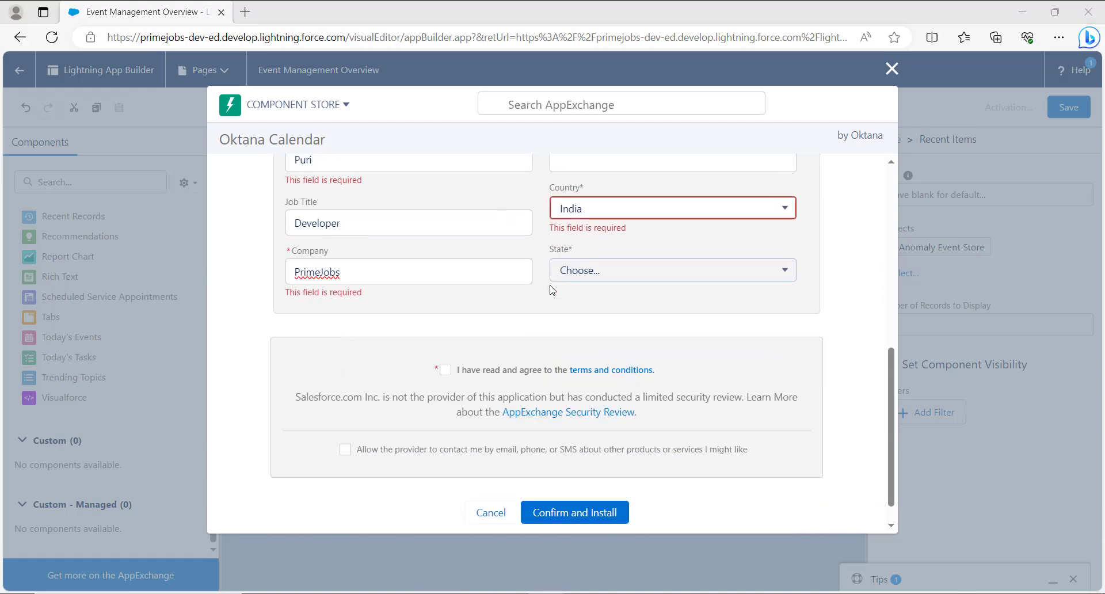
click(446, 366)
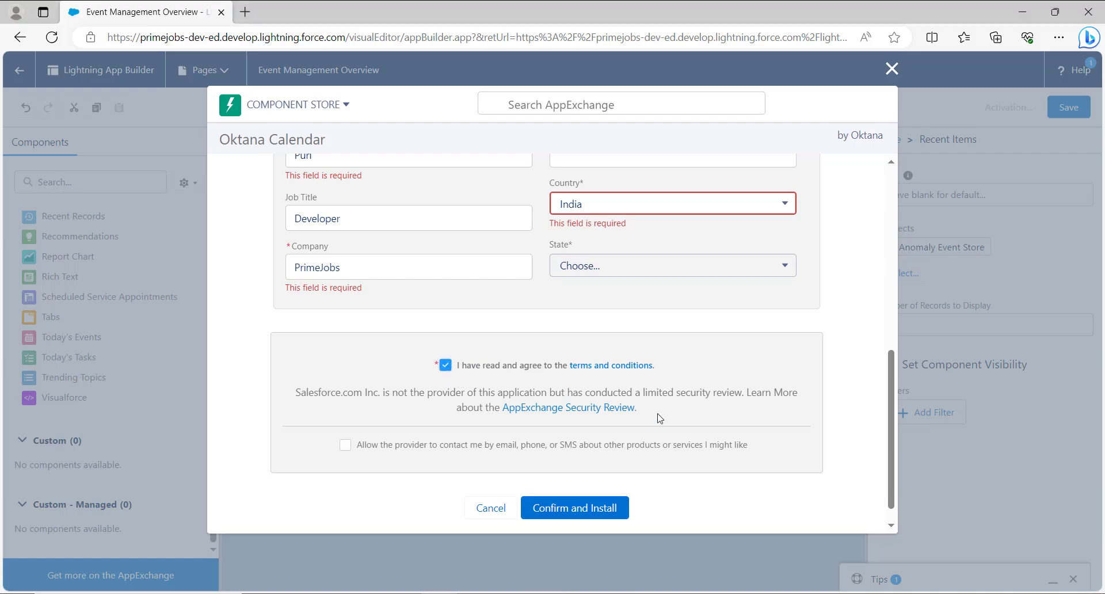
Confirm the installation details and install Oktana Calendar for all users, closing the component store when finished.
click(564, 510)
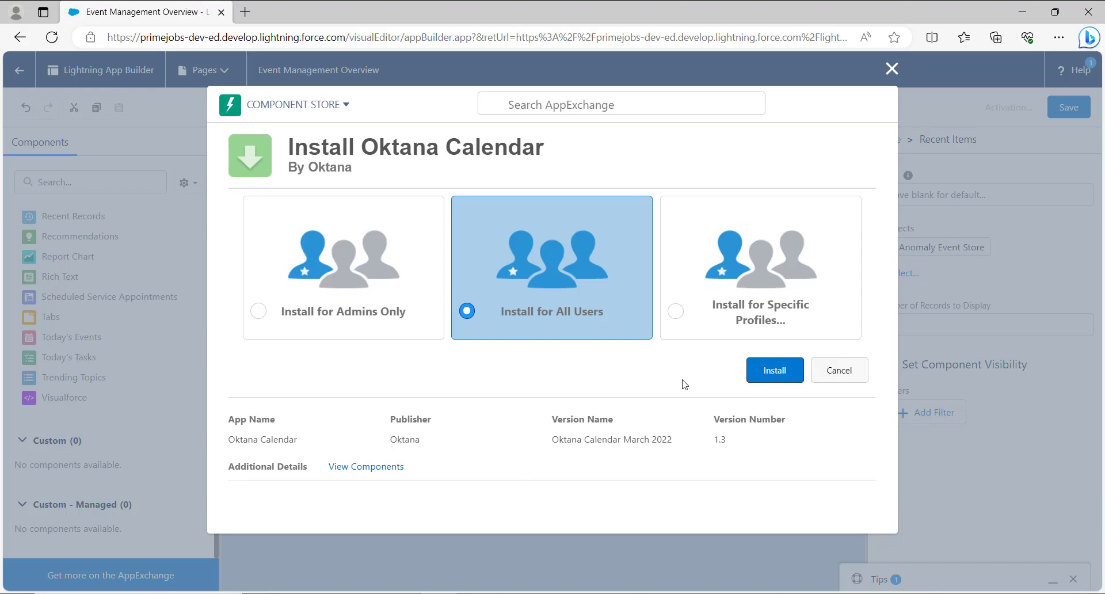
click(773, 371)
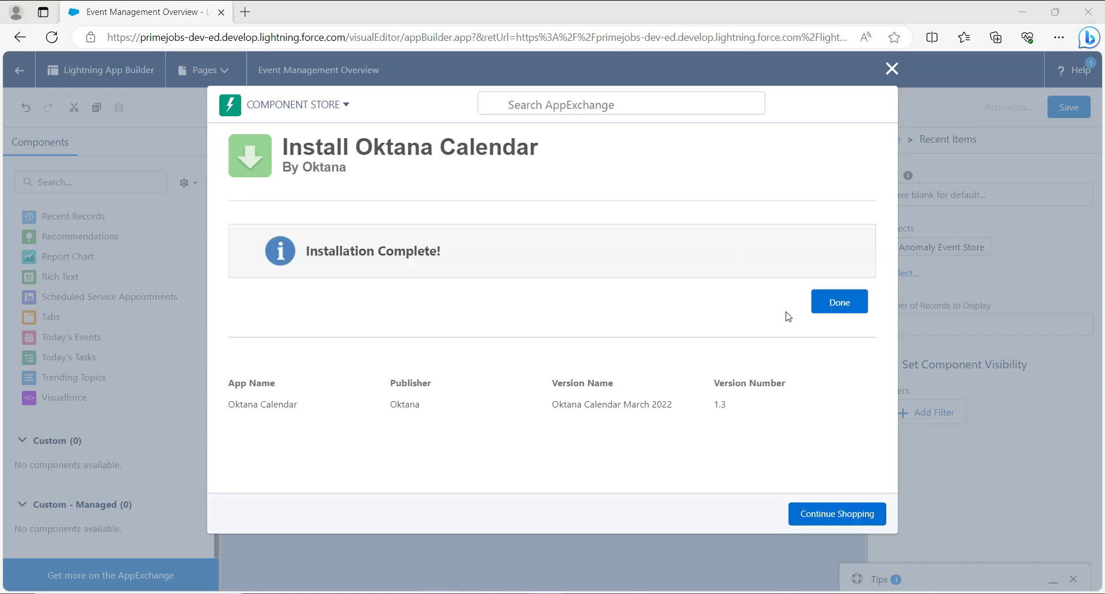
click(829, 305)
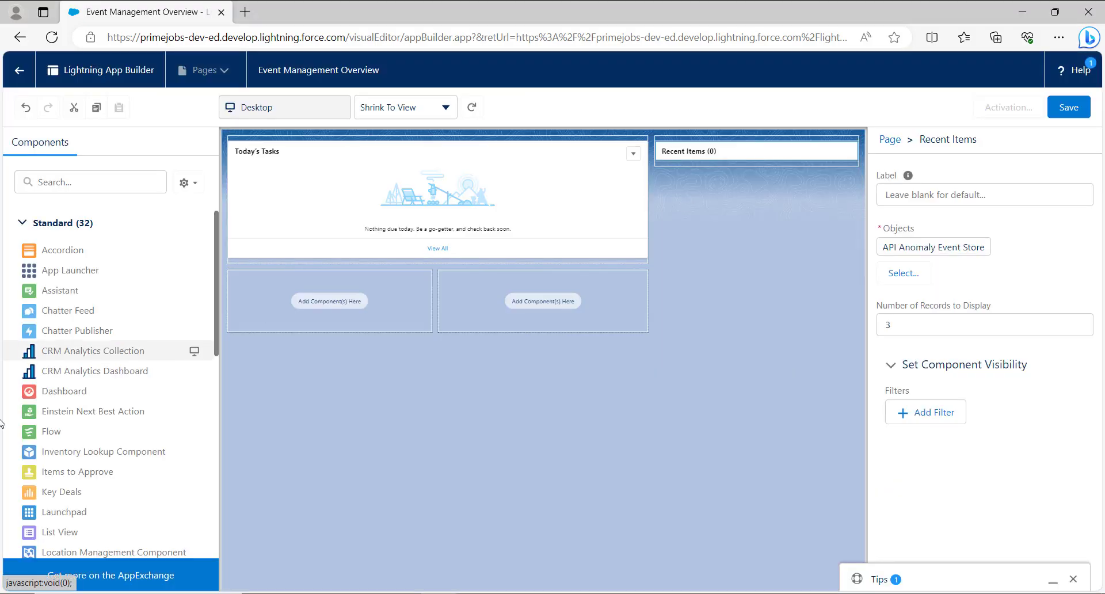
Place the Oktana Calendar component in the empty left region below Today's Tasks.
scroll(77, 456, down, 8)
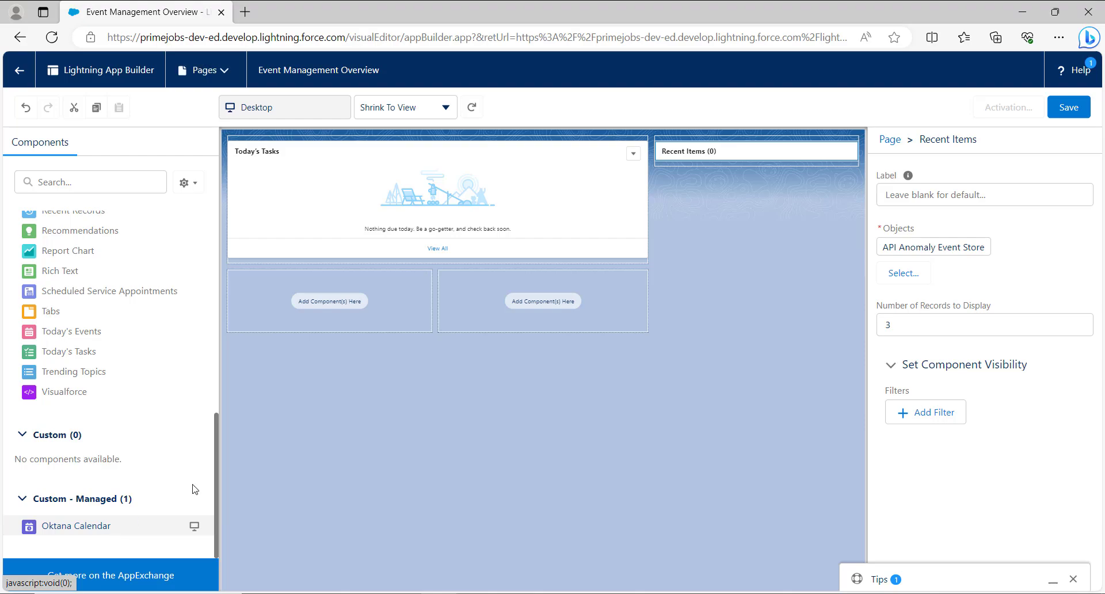
drag(112, 526, 277, 287)
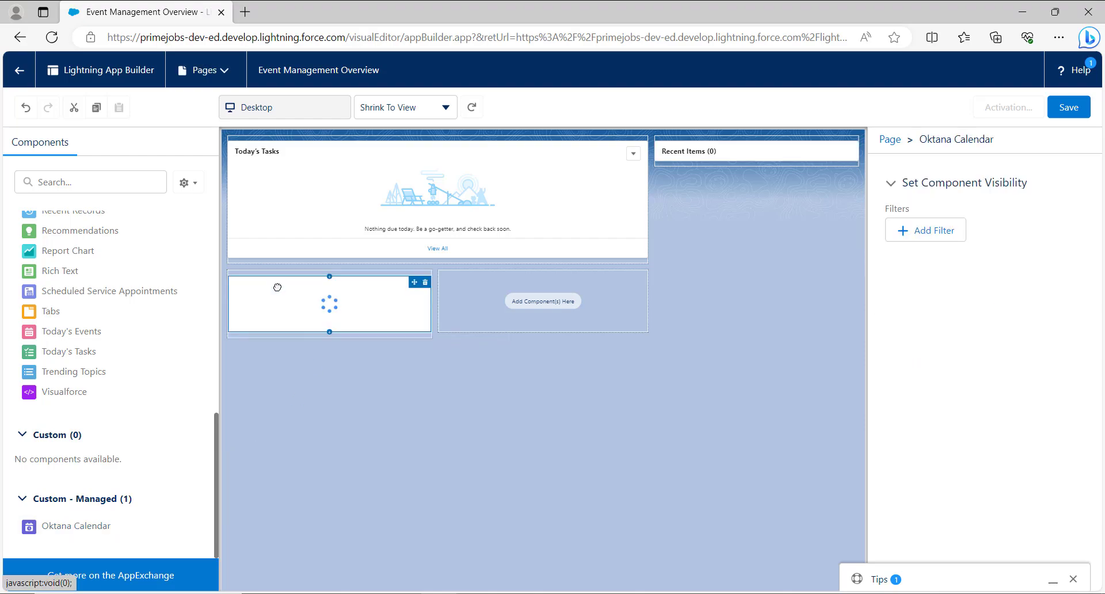
click(653, 275)
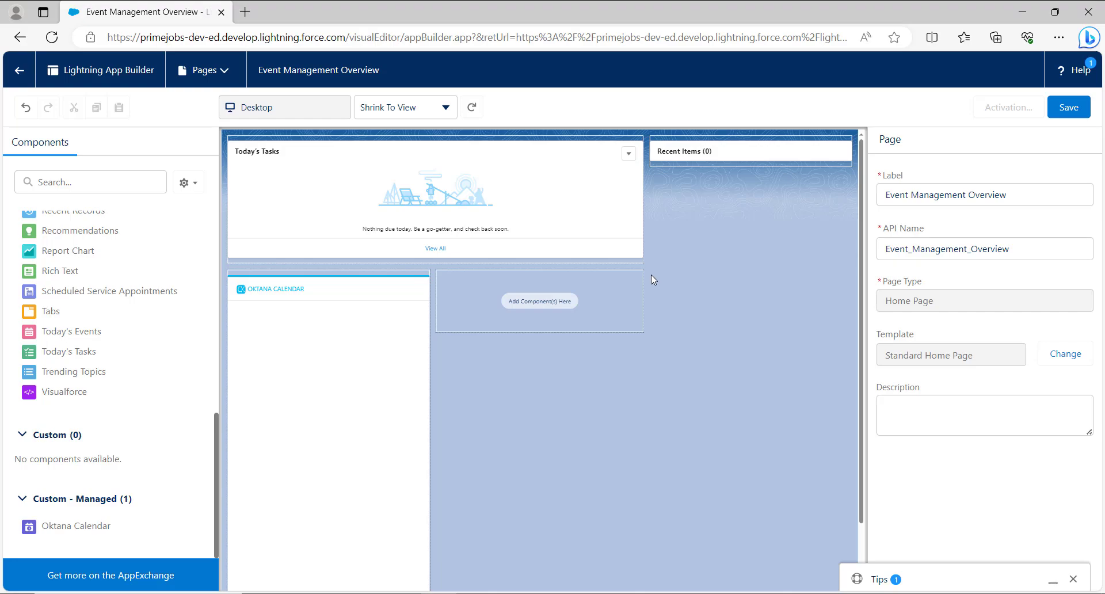
Set the Recent Items component to display 5 records and save the page without activating it.
click(452, 190)
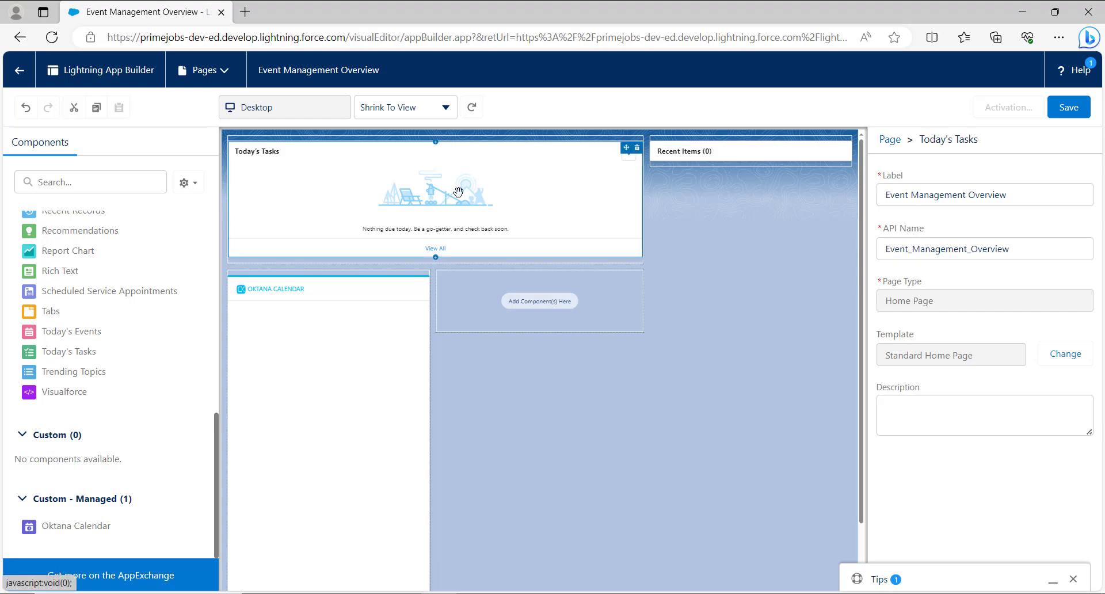
click(697, 148)
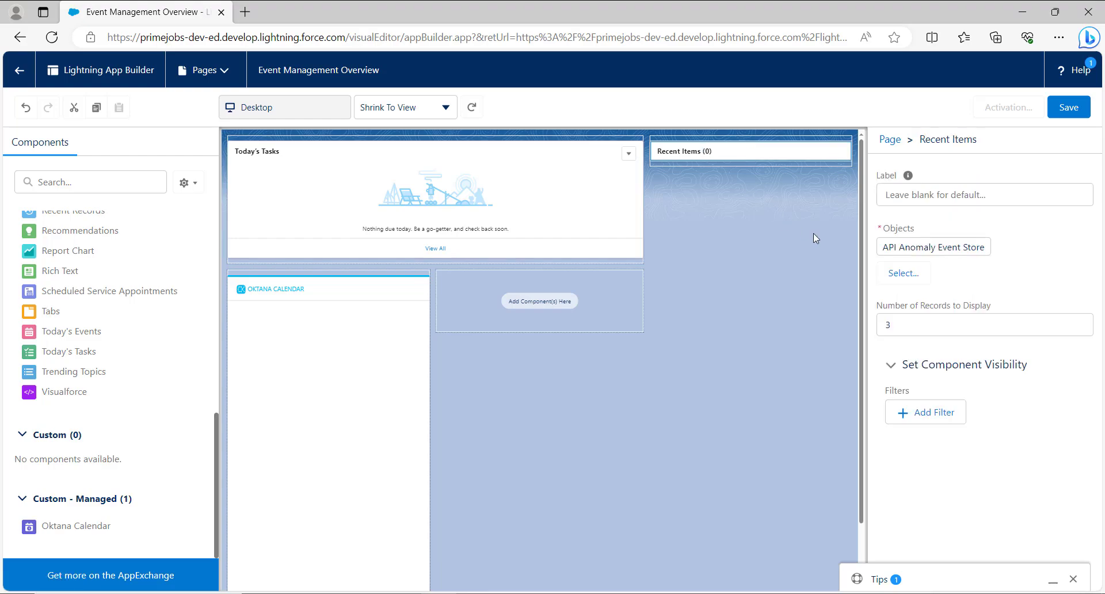
click(910, 331)
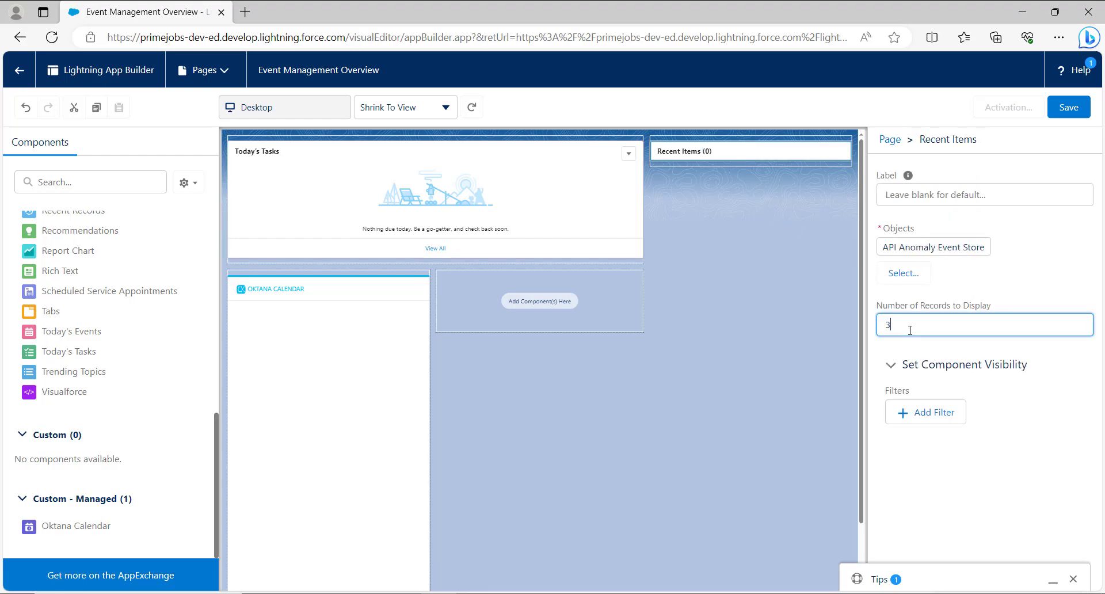
key(BackSpace)
text(5)
click(794, 394)
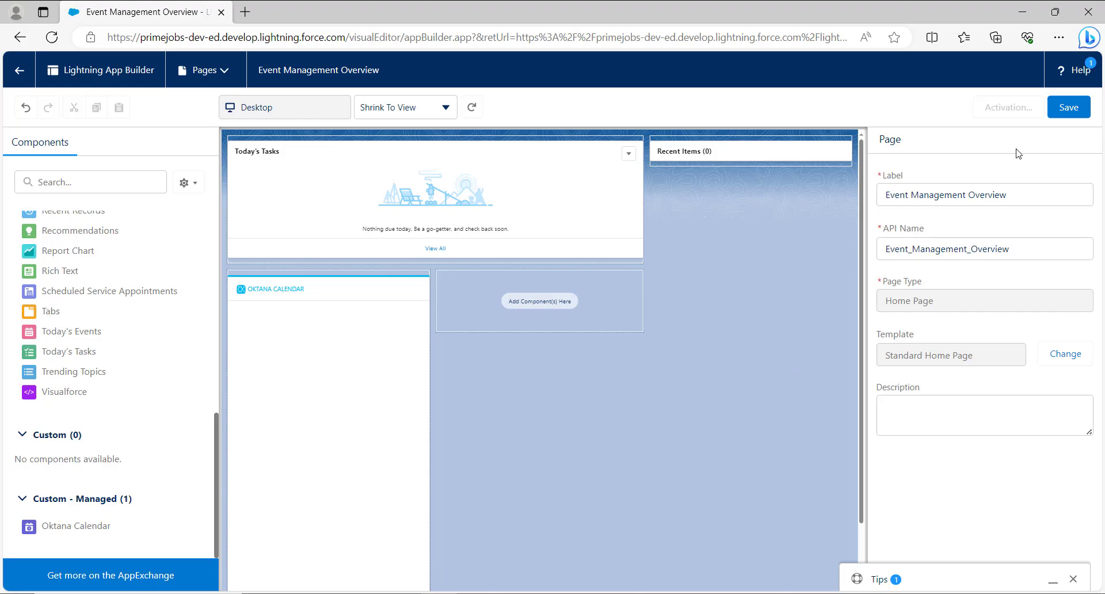
click(1059, 112)
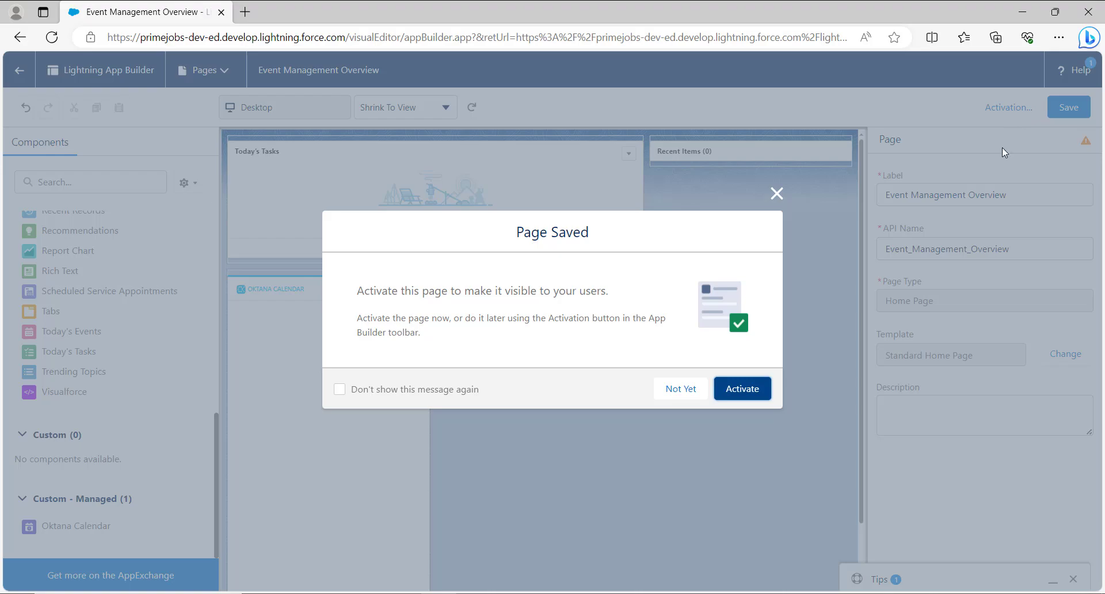
click(681, 396)
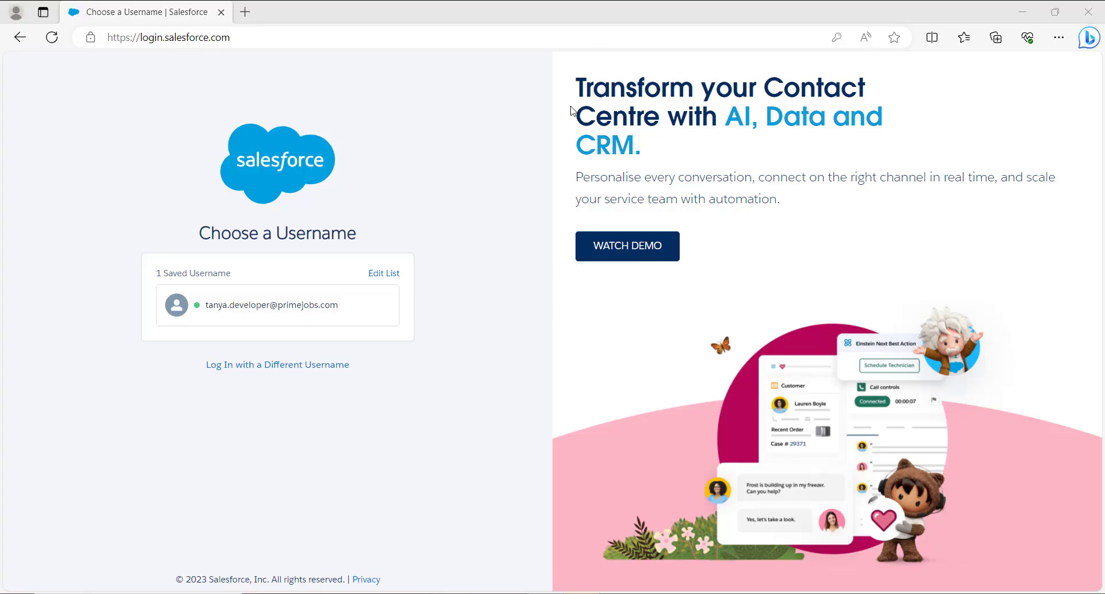
Log in to Salesforce with the saved username and switch from Lightning Experience to Salesforce Classic.
click(285, 316)
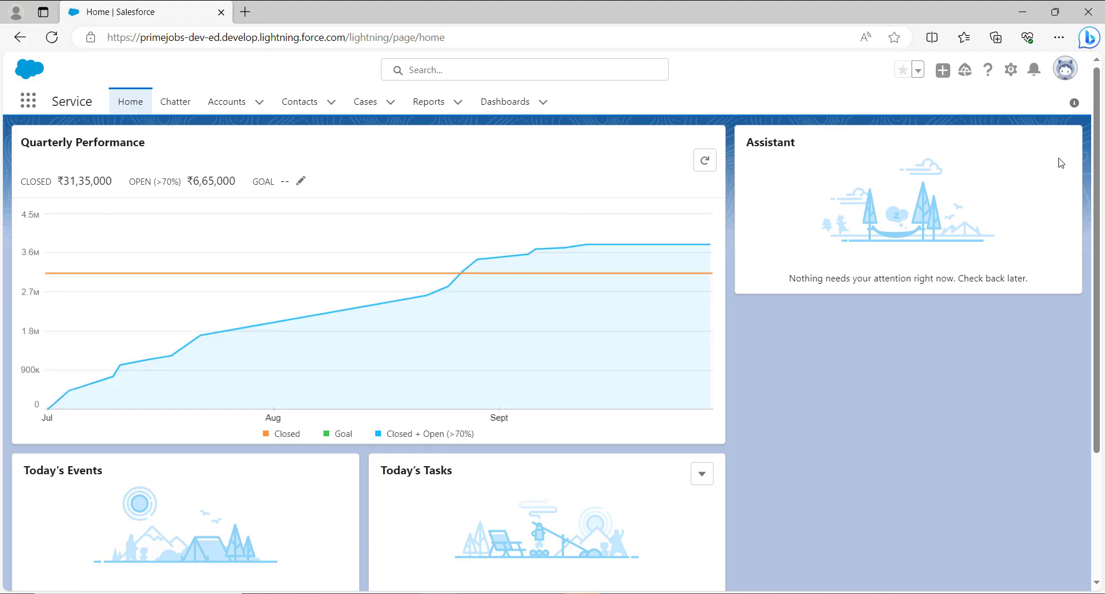
click(1061, 80)
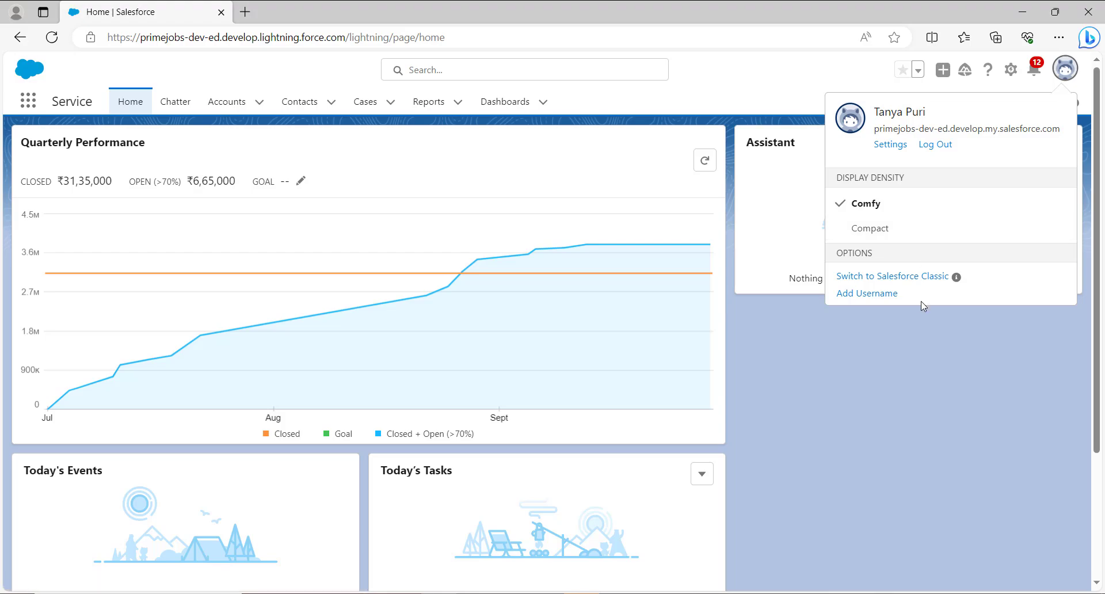
click(923, 277)
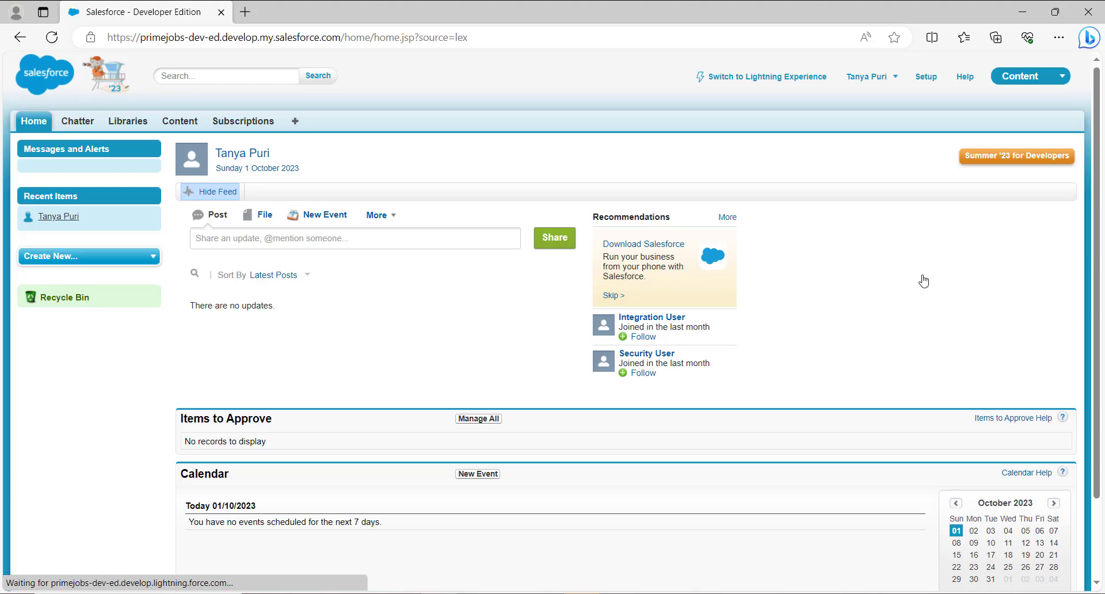
Open Setup and find the Home Page Layouts settings by searching for "home page".
click(926, 79)
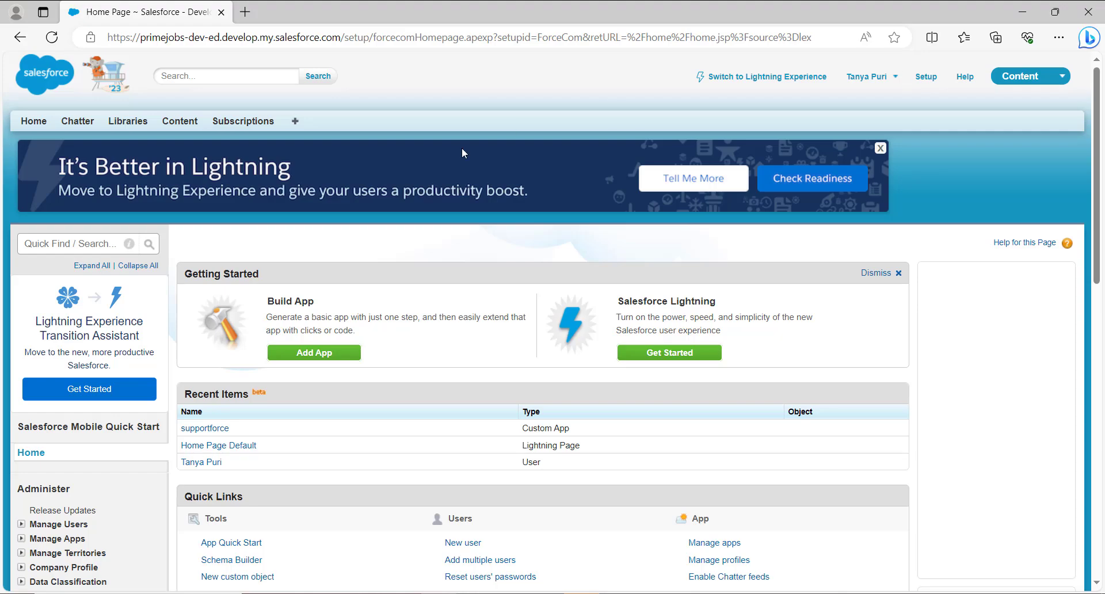
click(76, 243)
text(home page)
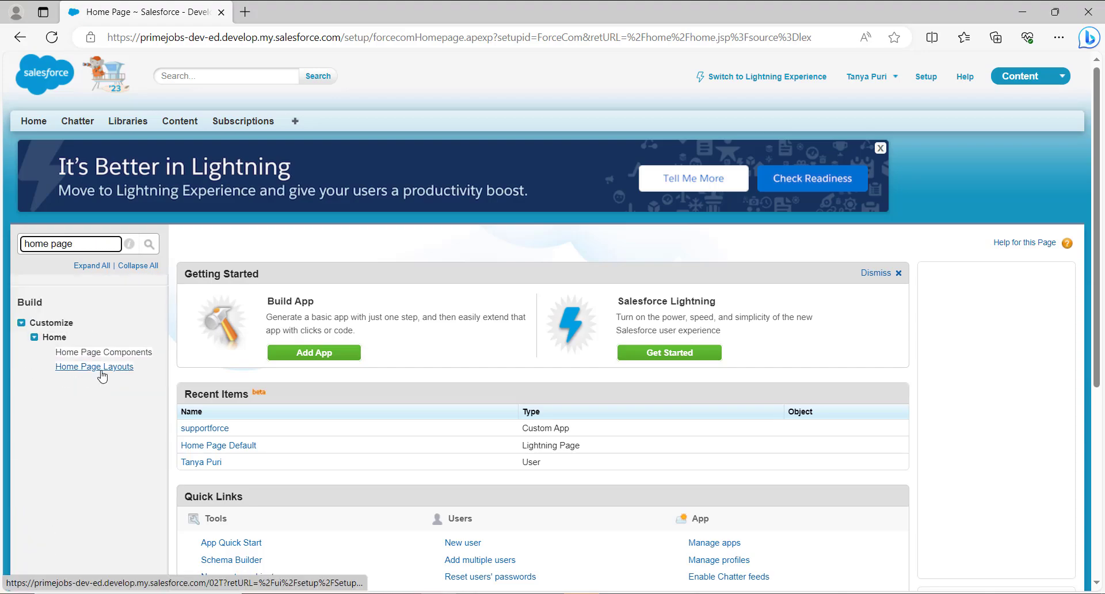
click(101, 366)
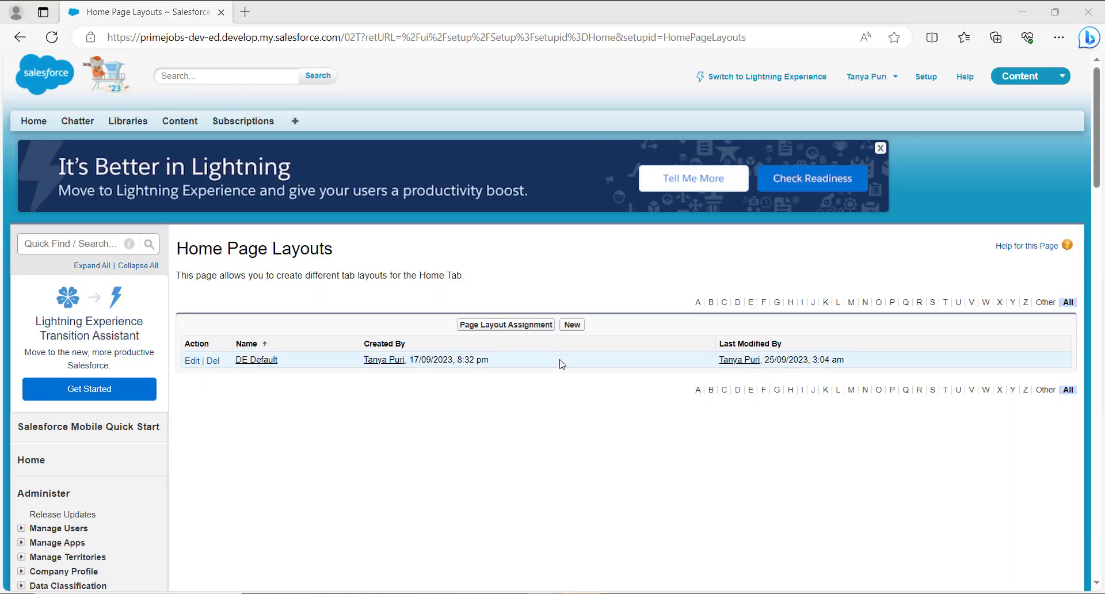
Create a new home page layout named Event Management Overview Classic without cloning an existing layout.
click(572, 326)
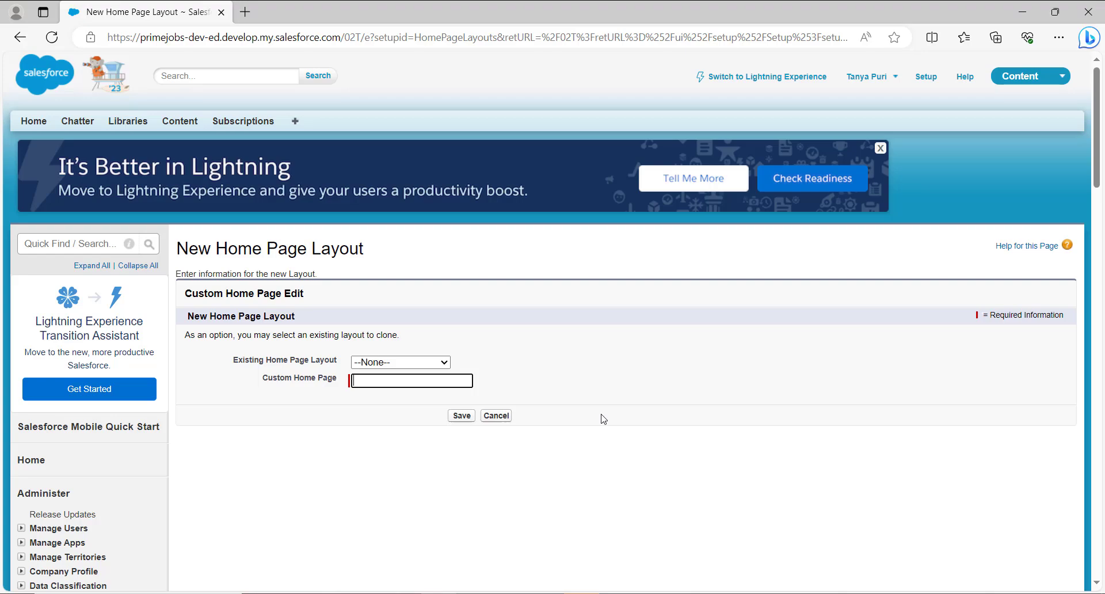
click(408, 382)
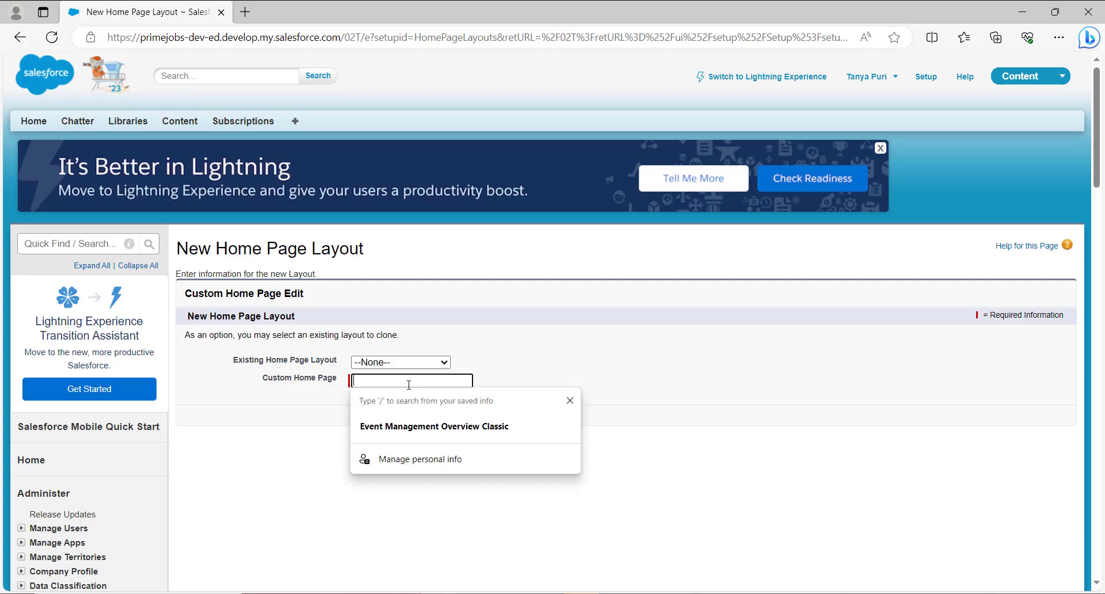
text(Event Management Overvie)
click(481, 428)
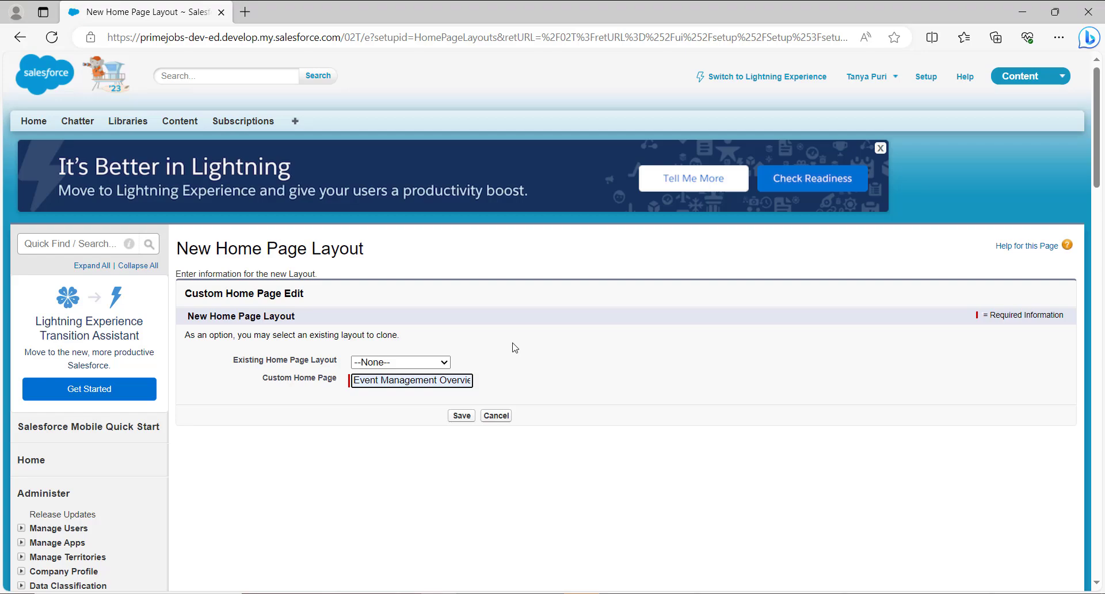
click(382, 364)
click(659, 325)
click(462, 416)
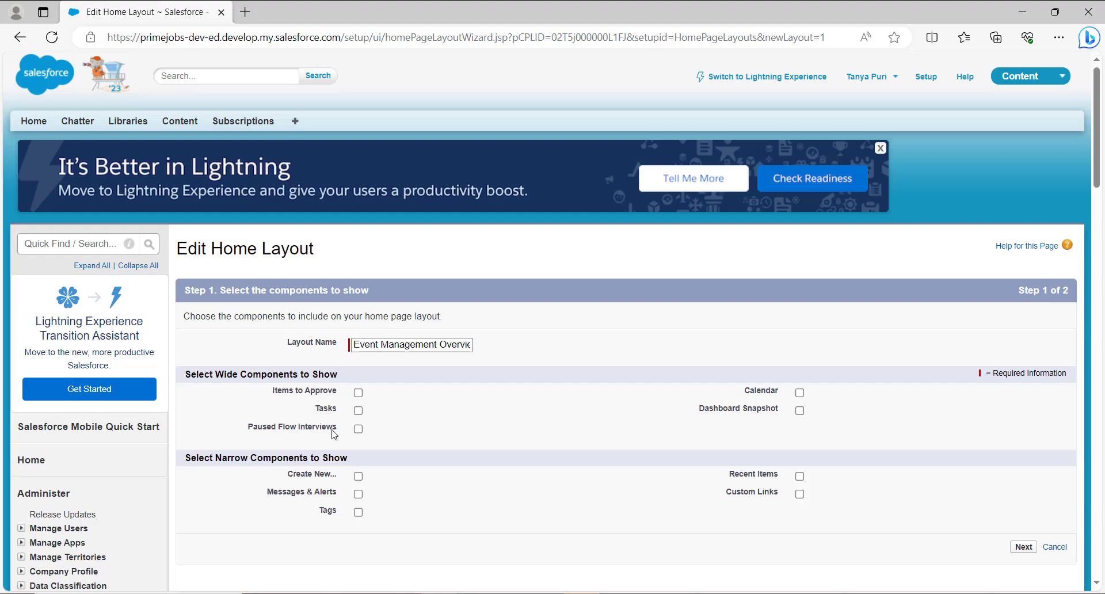
Include Tasks, Calendar, Messages & Alerts and Recent Items in the layout and save it with the default component order.
click(358, 411)
click(799, 393)
click(358, 494)
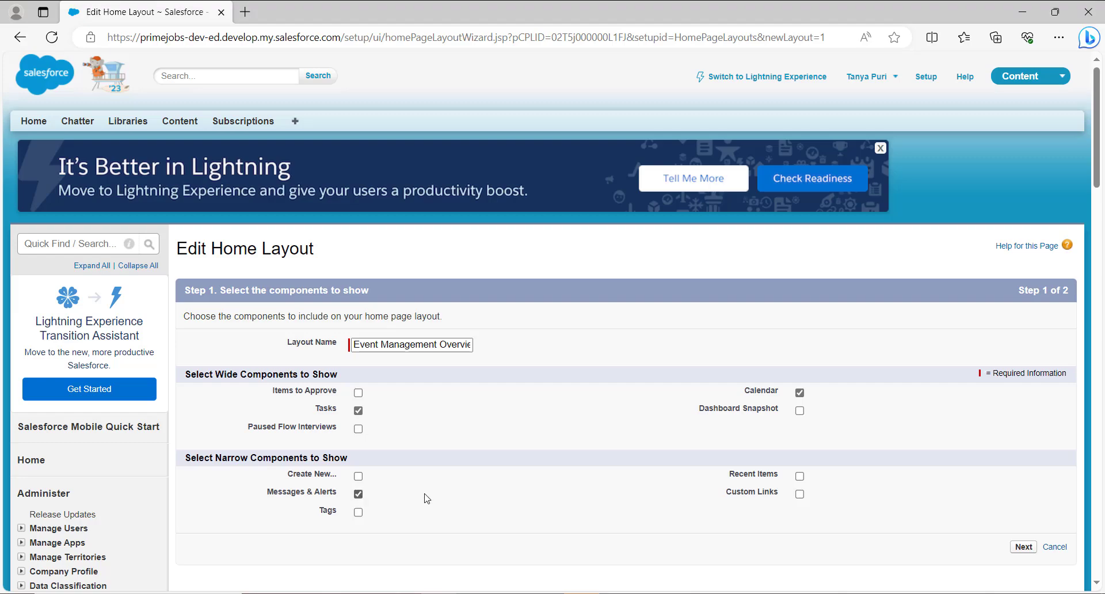
click(799, 477)
click(1020, 550)
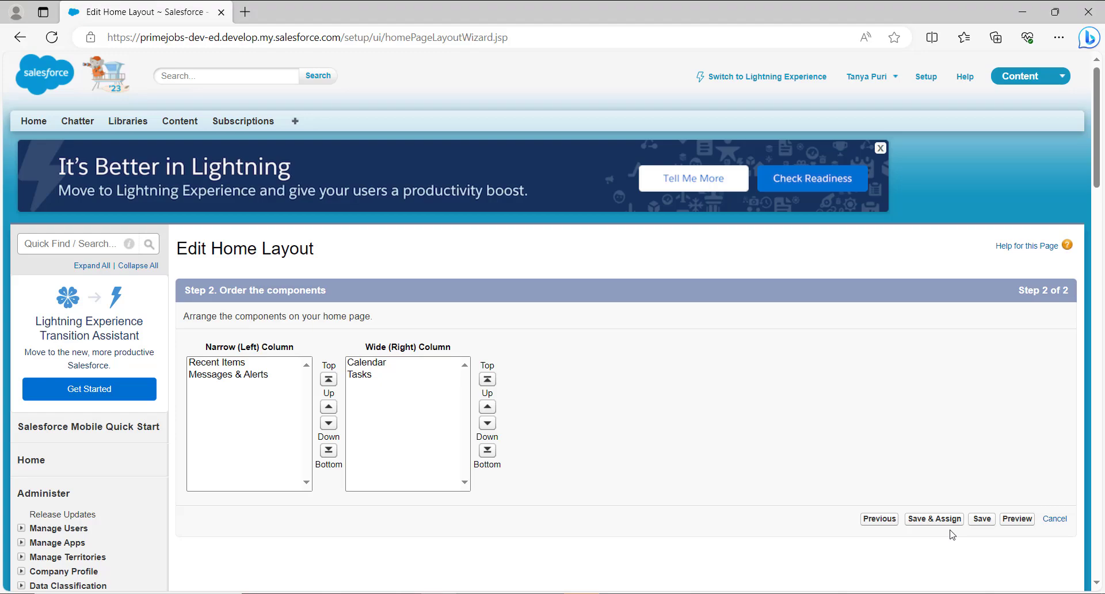
click(981, 521)
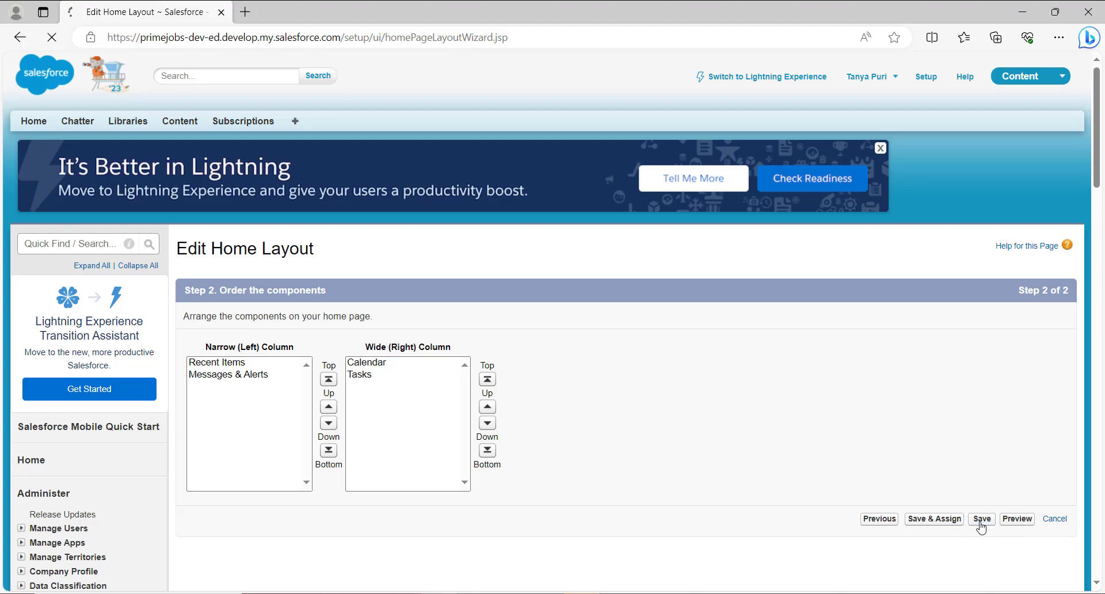